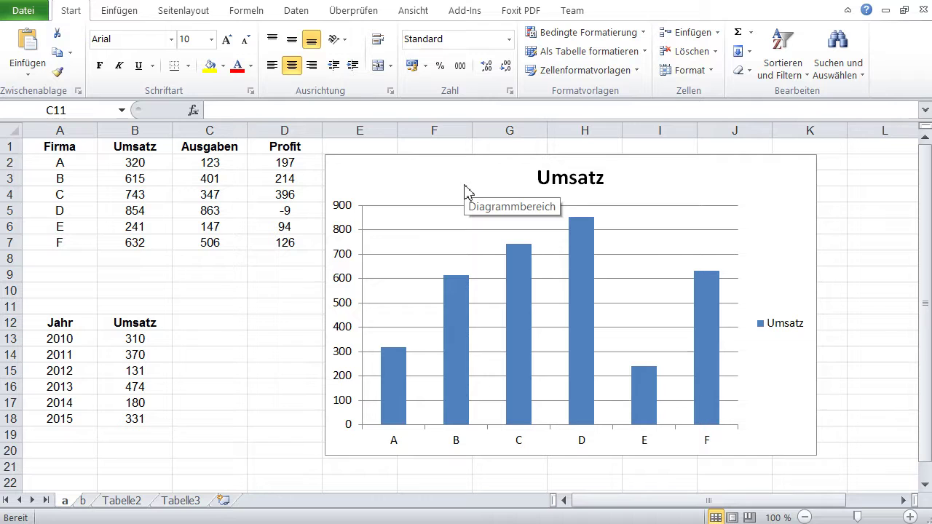
Step: Select the Umsatz column chart and show the Diagrammtools Entwurf ribbon
click(428, 176)
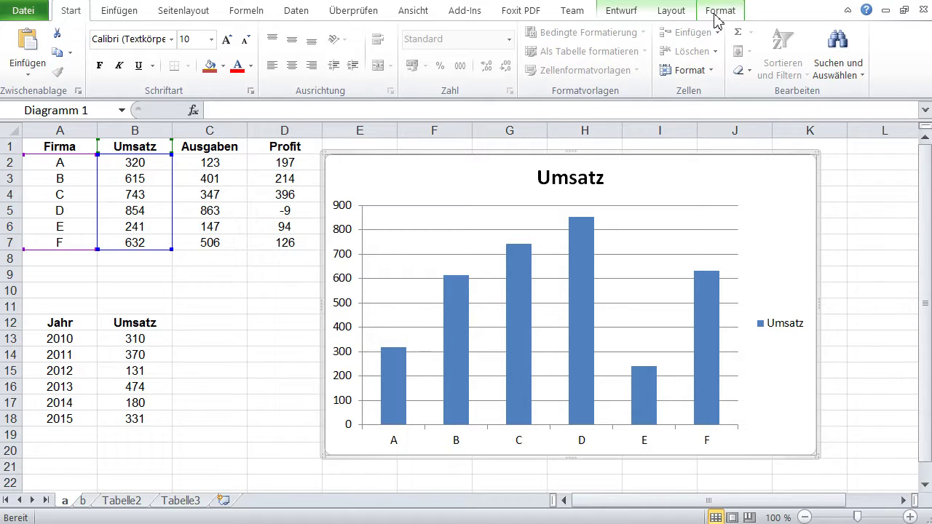
click(624, 16)
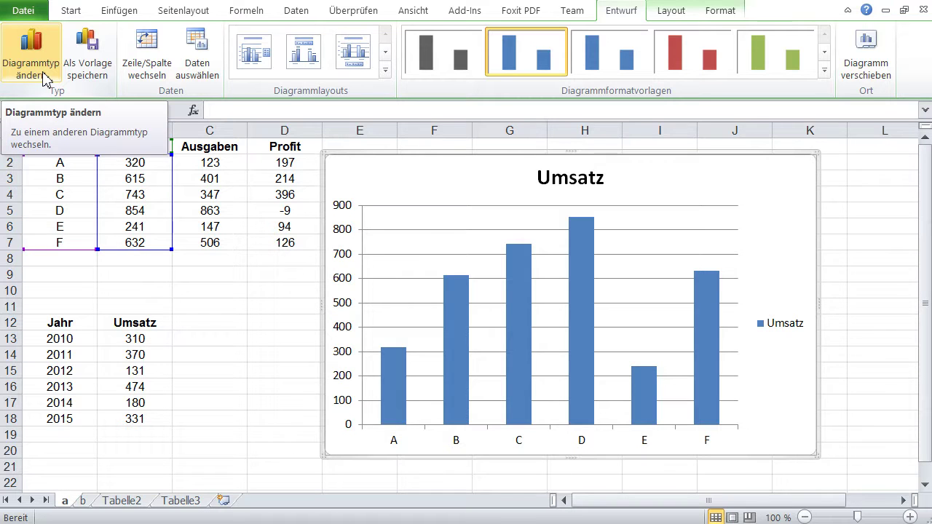
Step: Change the Umsatz chart type to the plain clustered bar (Balken) chart
click(43, 70)
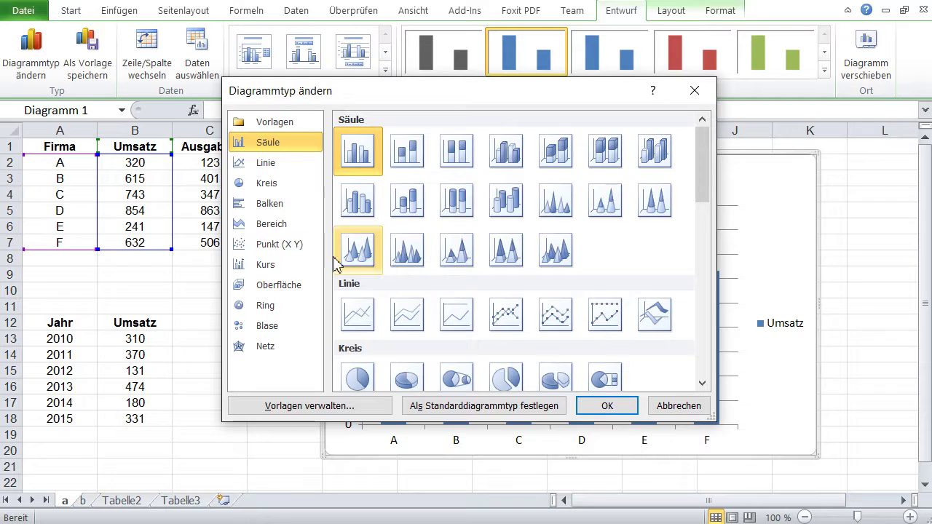
click(291, 225)
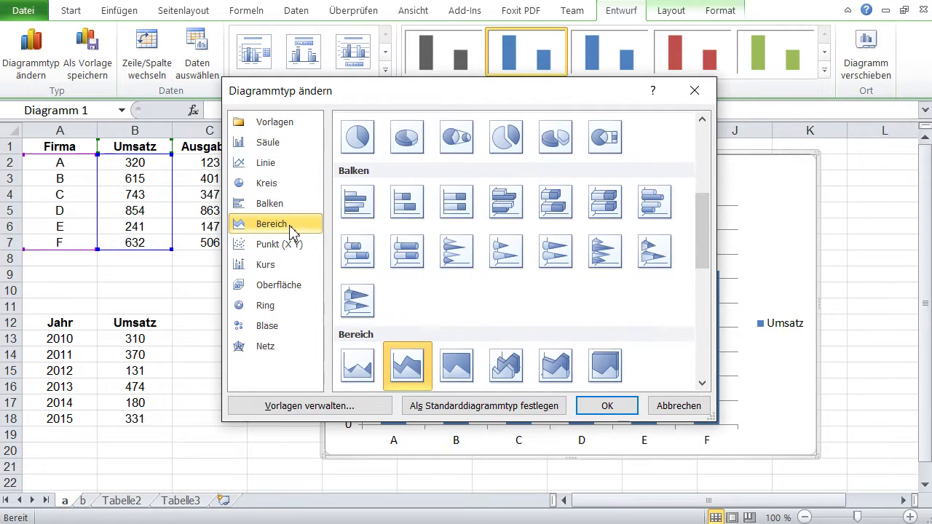
click(291, 206)
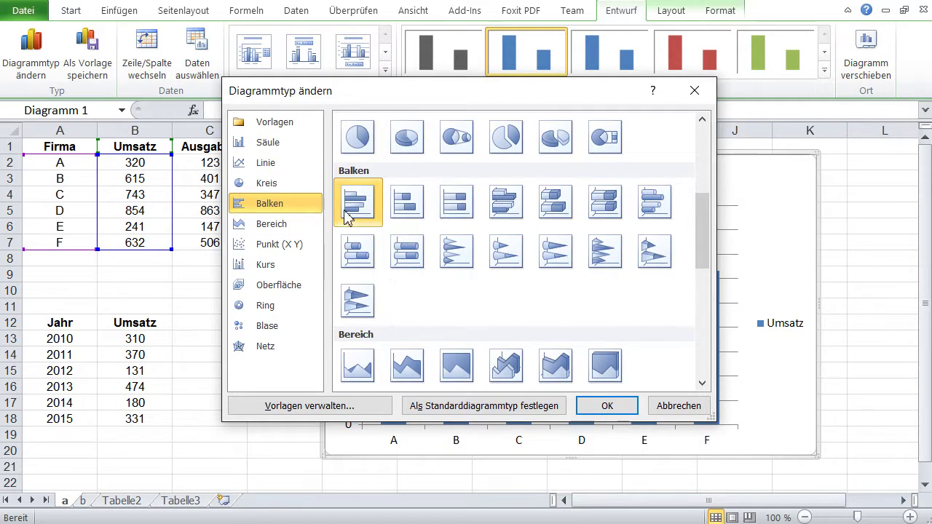
click(624, 410)
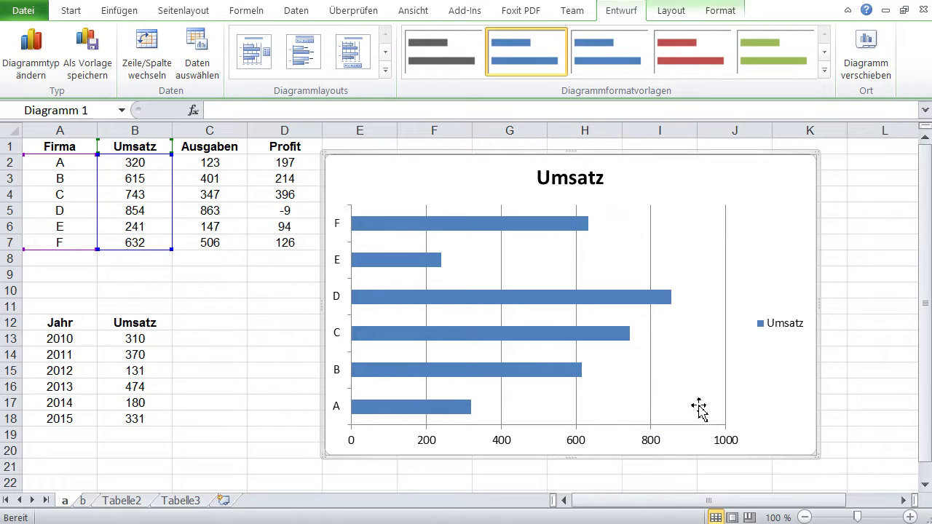
Step: Delete the chart legend and the vertical gridlines from the Umsatz chart
click(778, 337)
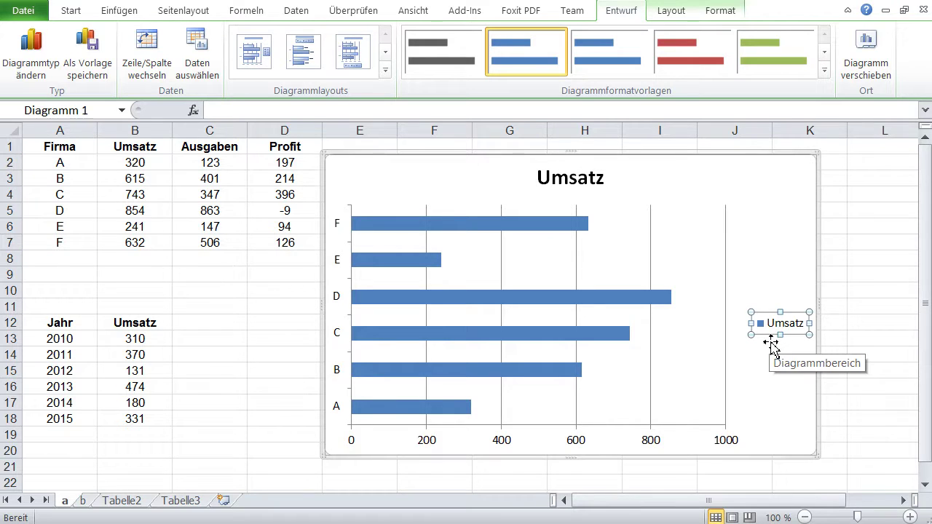
key(Delete)
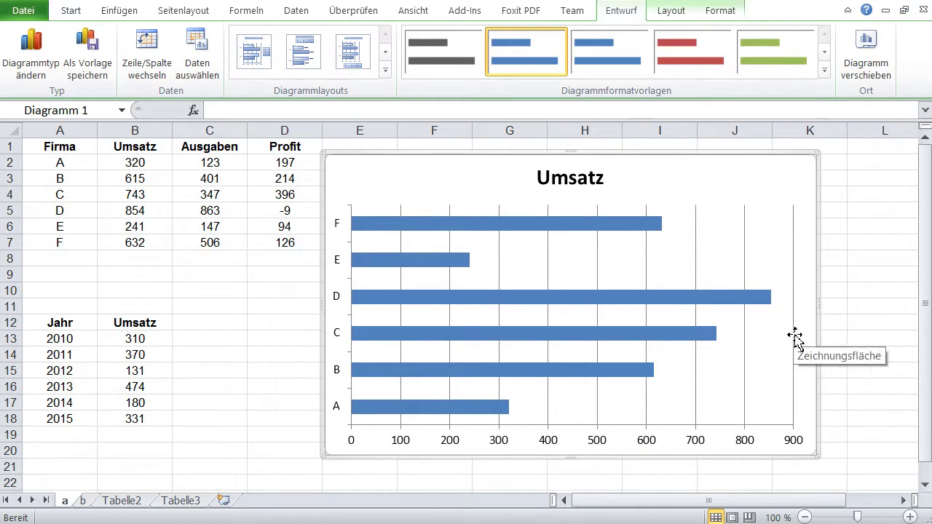
click(795, 336)
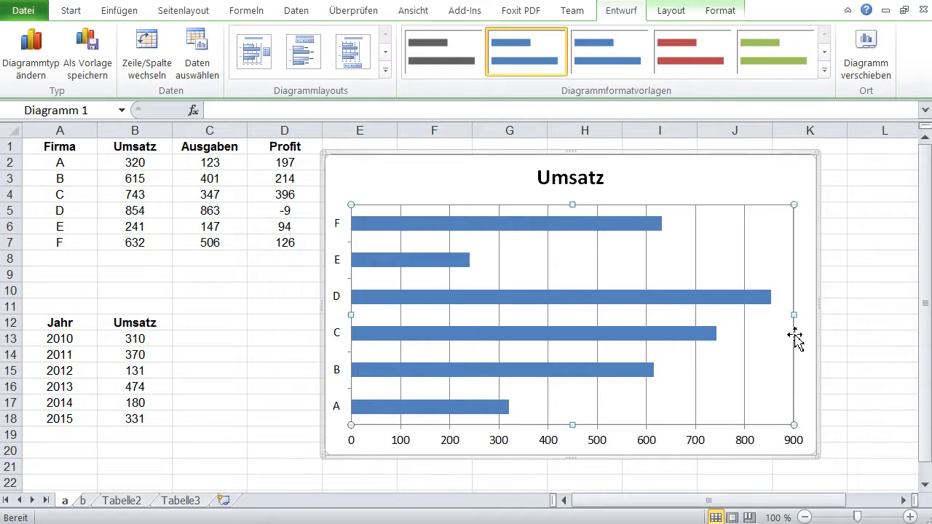
click(744, 344)
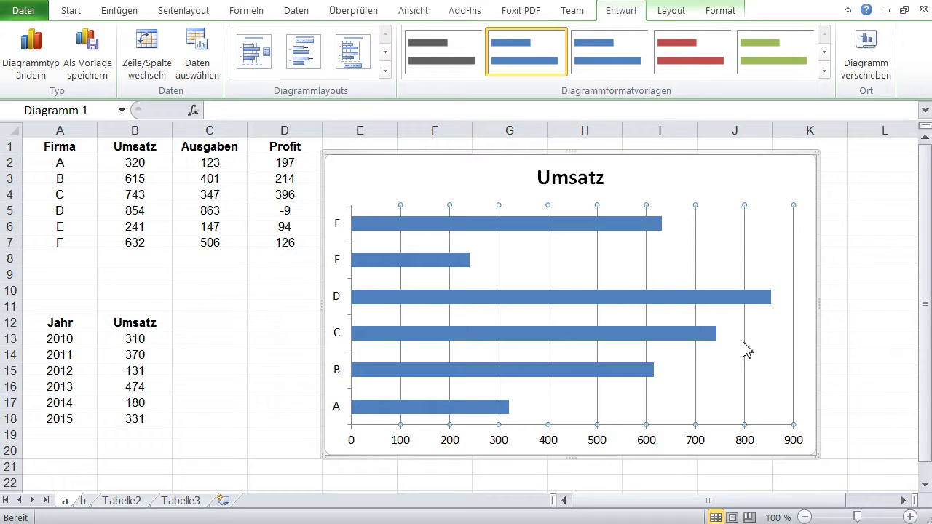
key(Delete)
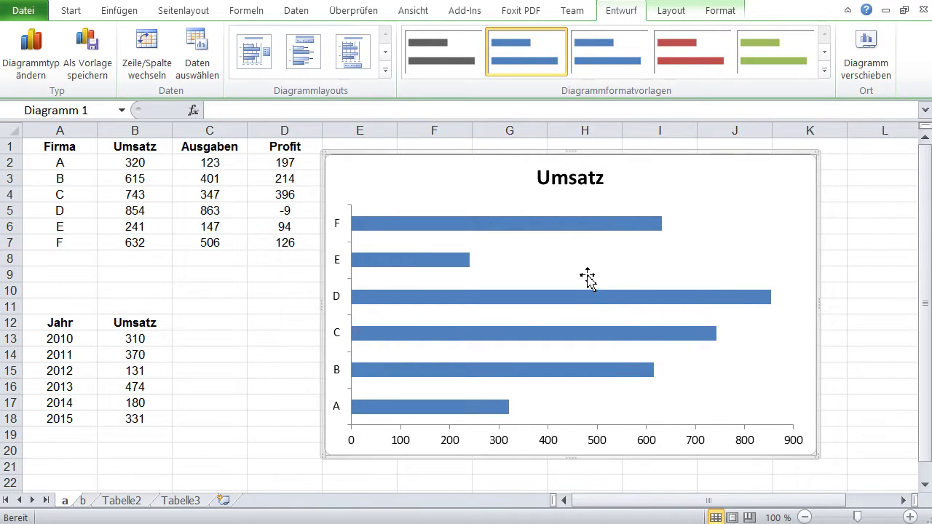
Step: Fill the whole Umsatz bar series with standard red
click(571, 231)
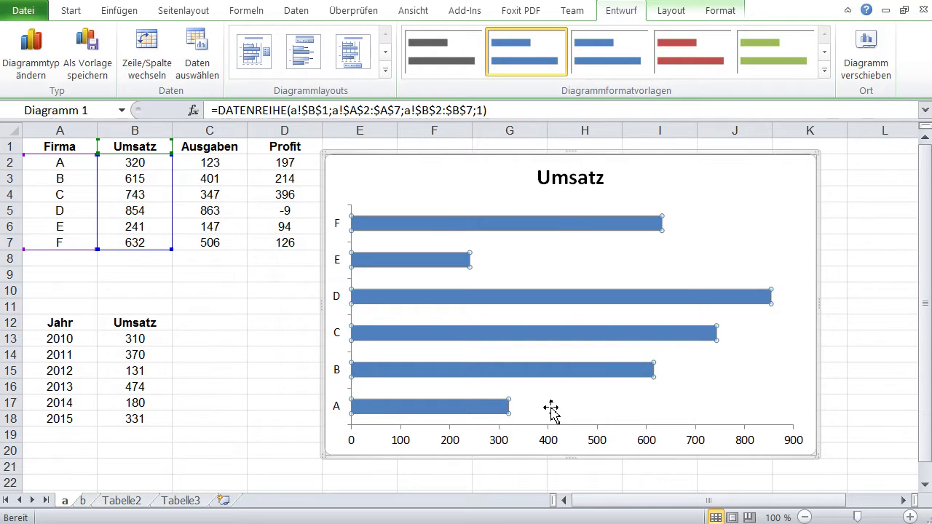
mouse_move(572, 230)
right_click(590, 231)
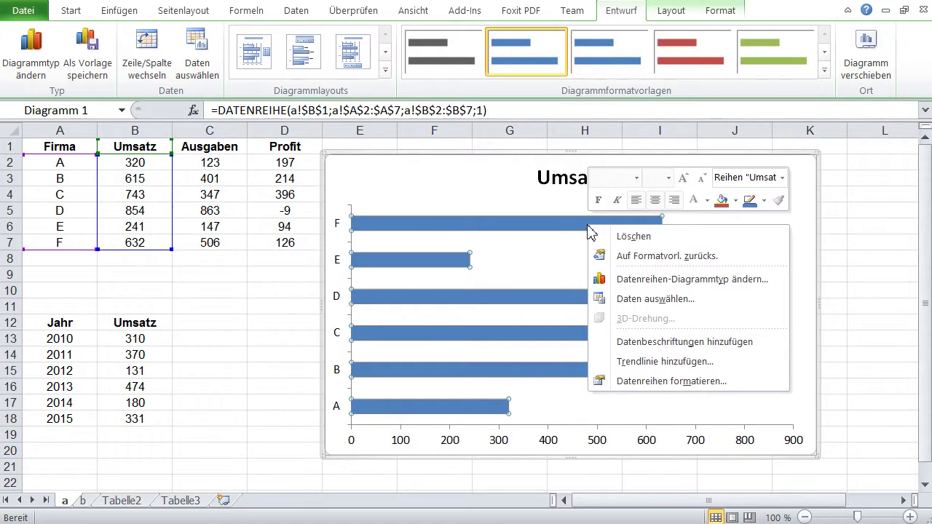
click(736, 200)
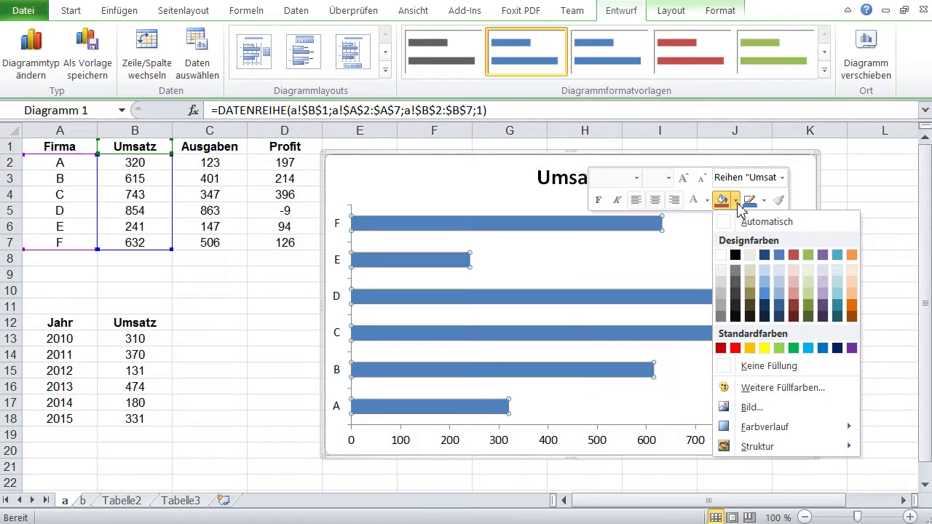
click(736, 347)
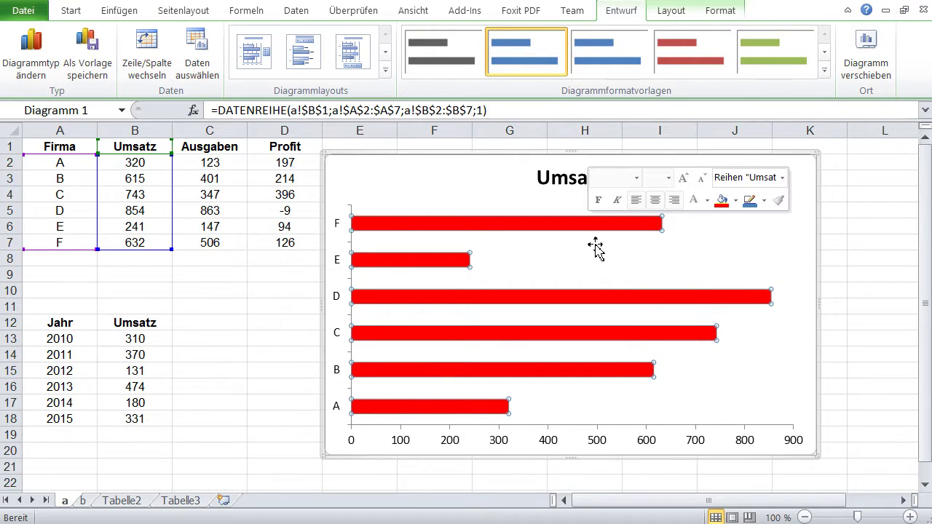
click(514, 231)
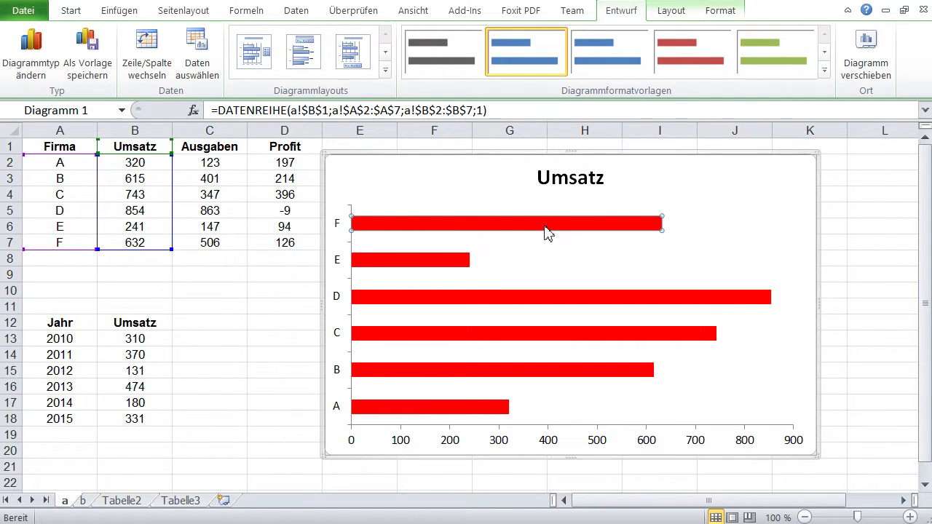
Step: Fill bar F with dark navy
right_click(547, 232)
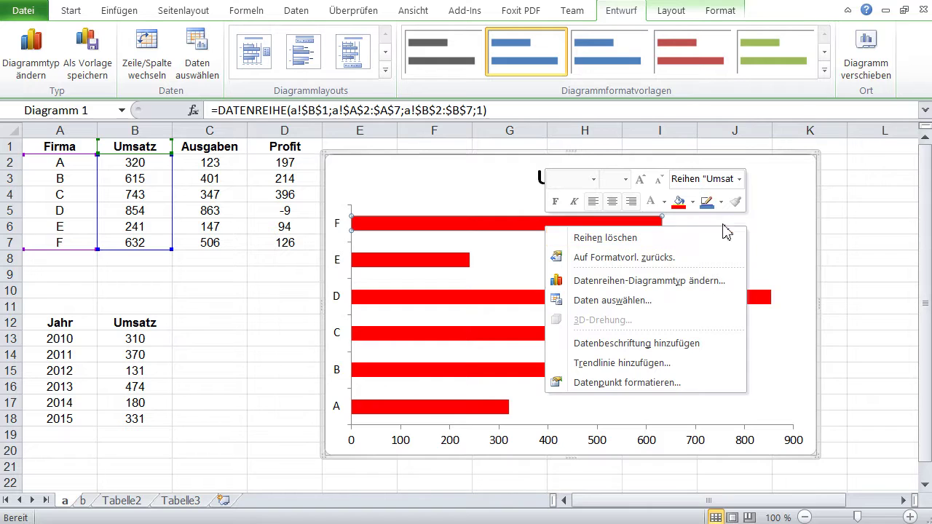
click(693, 202)
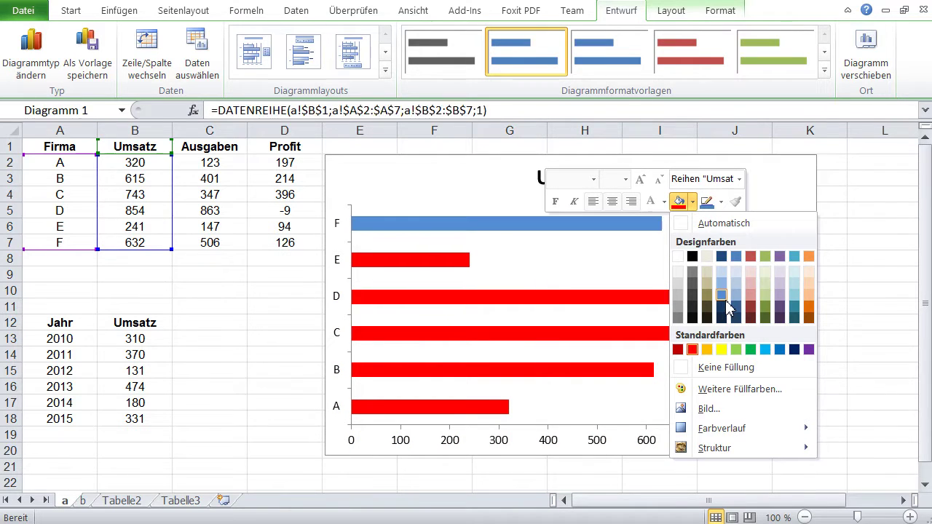
click(721, 306)
Step: Fill bar E with yellow
click(433, 262)
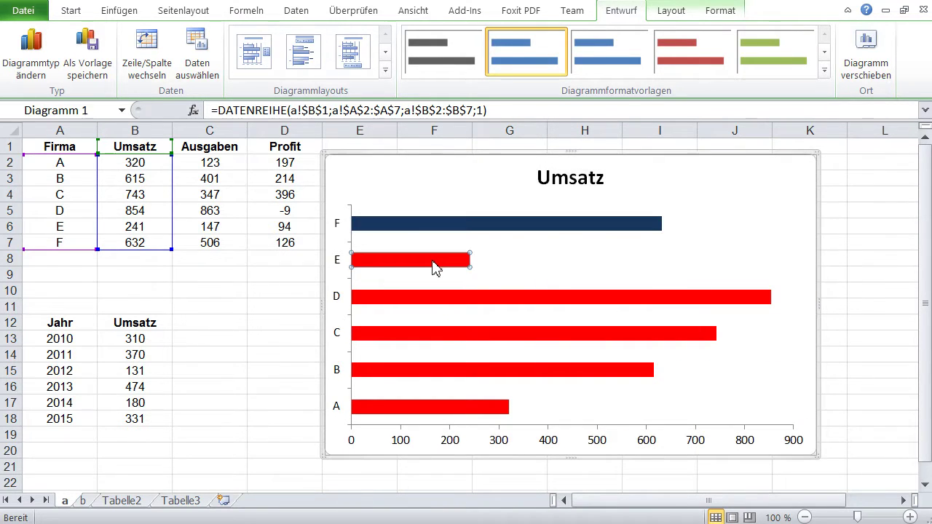
right_click(433, 268)
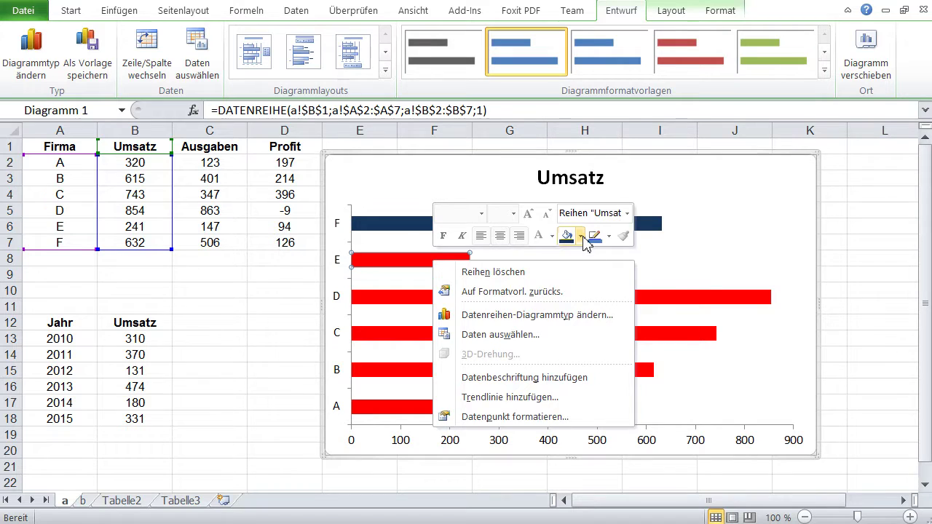
click(580, 235)
click(668, 341)
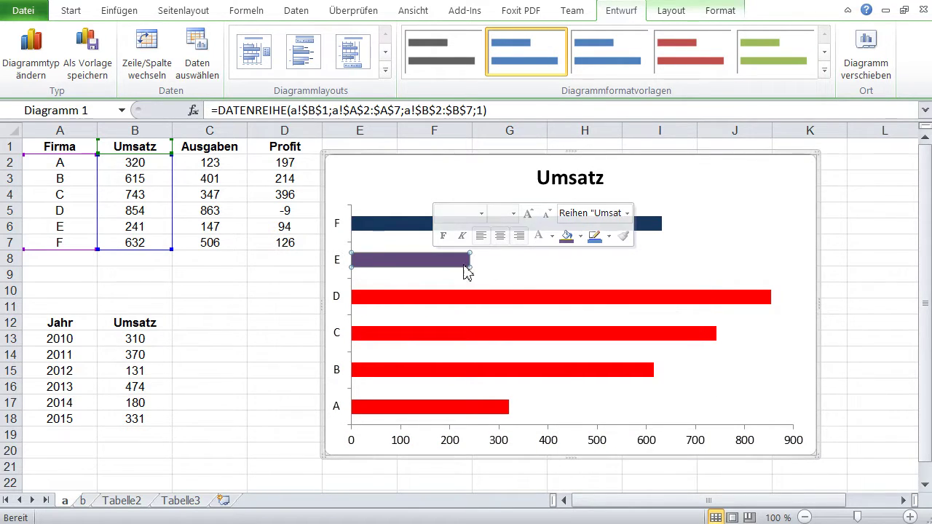
click(580, 236)
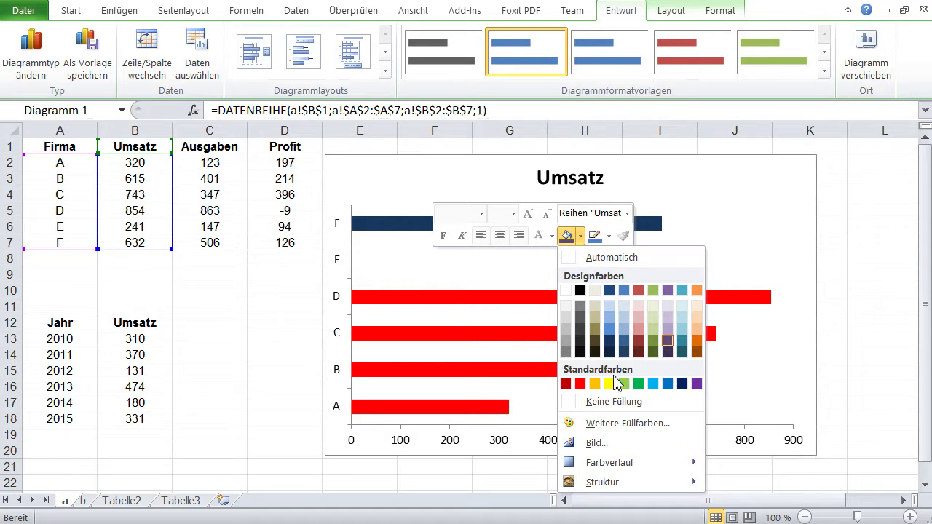
click(609, 384)
Step: Fill bar D with purple
right_click(558, 299)
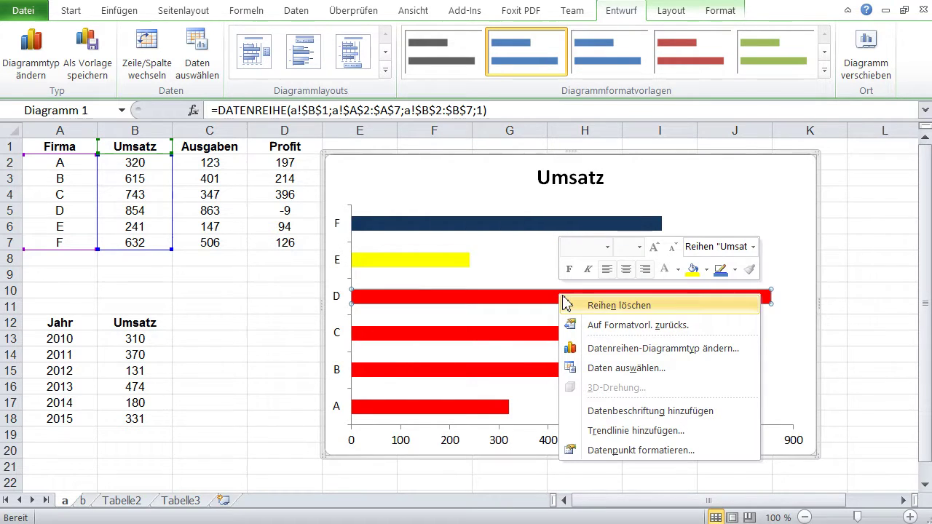
click(707, 269)
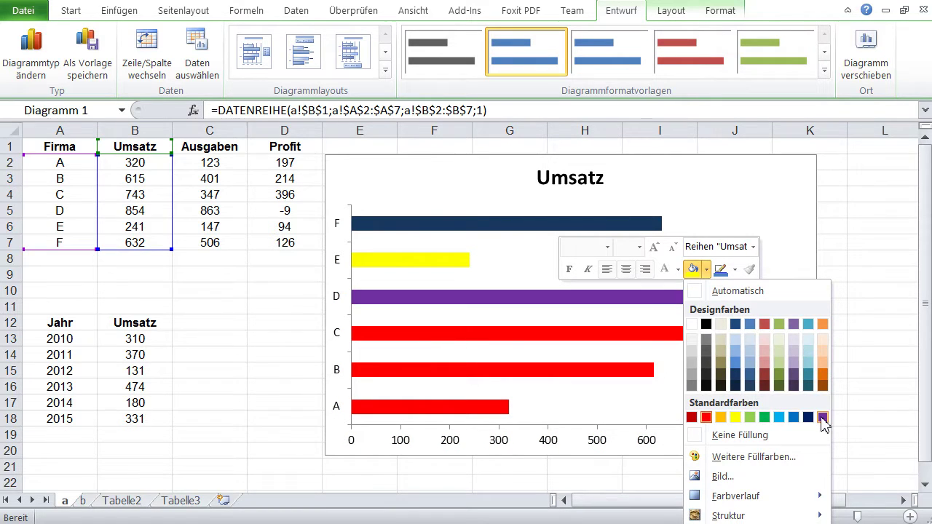
click(822, 417)
right_click(633, 338)
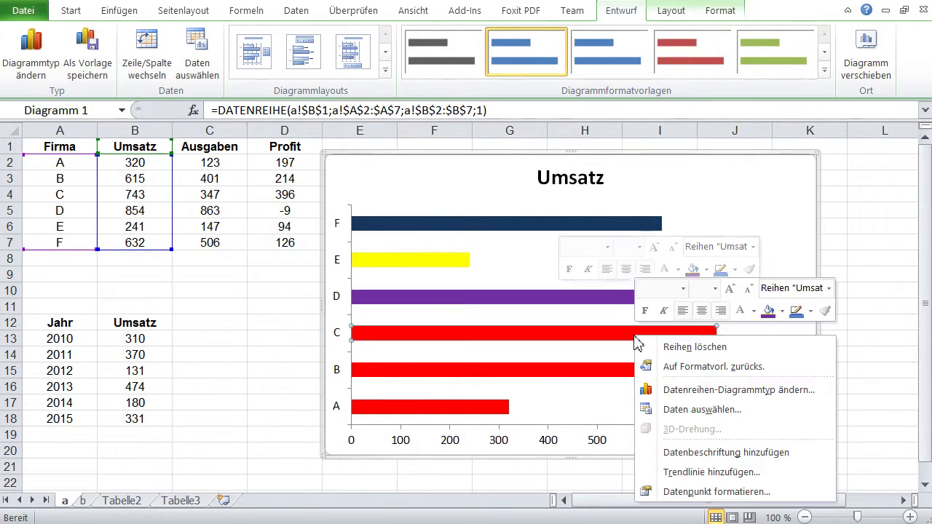
click(411, 340)
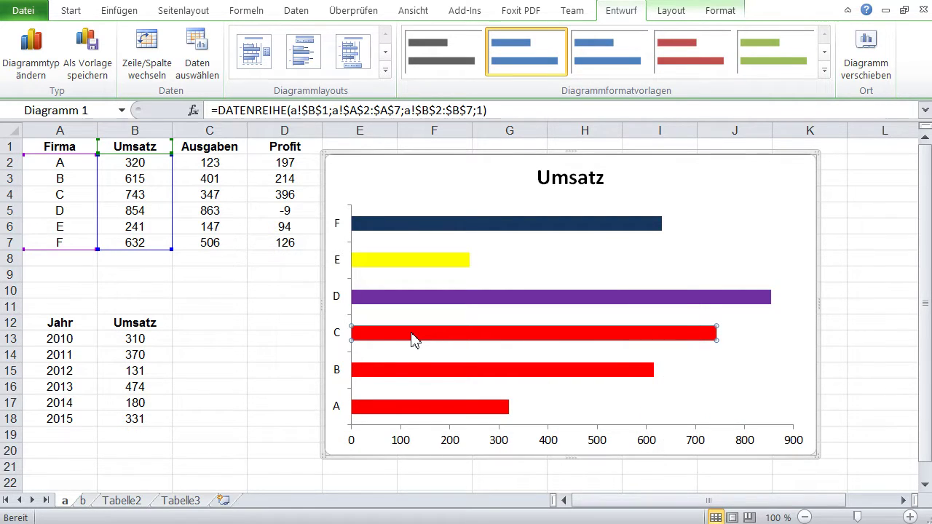
Step: Review bar C's Füllung, Rahmenfarbe and Rahmenarten settings in Datenpunkt formatieren, then close it
double_click(411, 339)
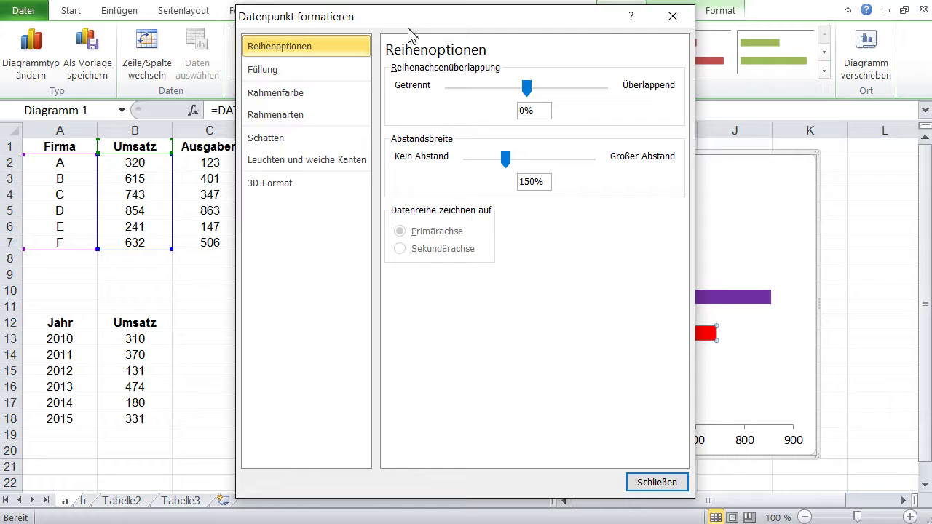
drag(406, 16, 390, 7)
click(306, 64)
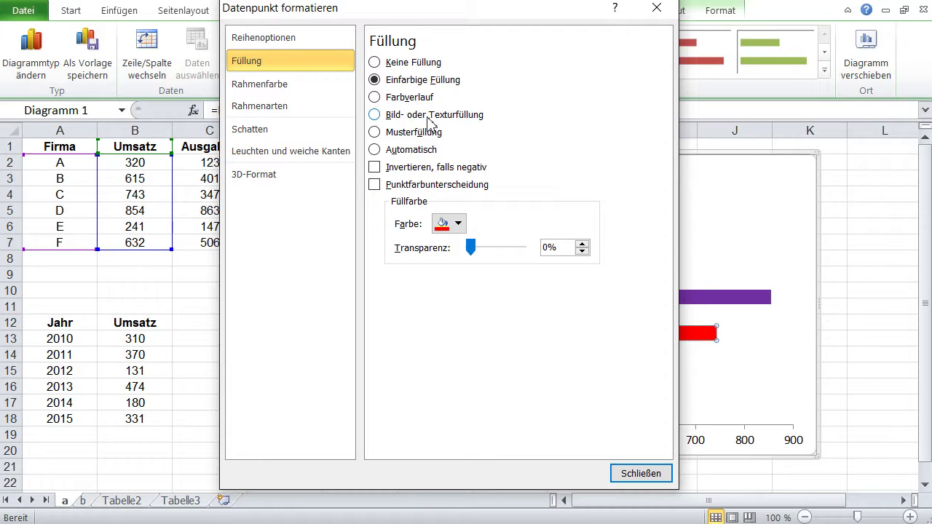
click(294, 88)
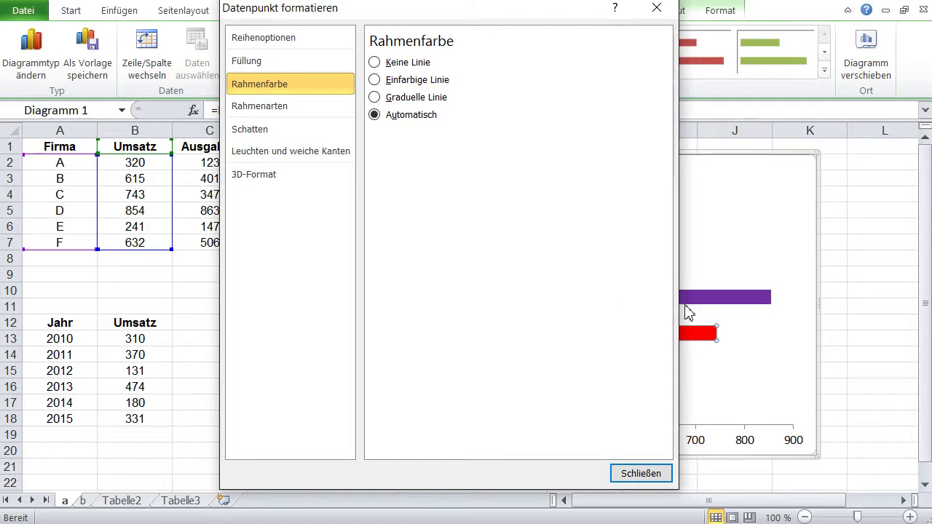
click(284, 109)
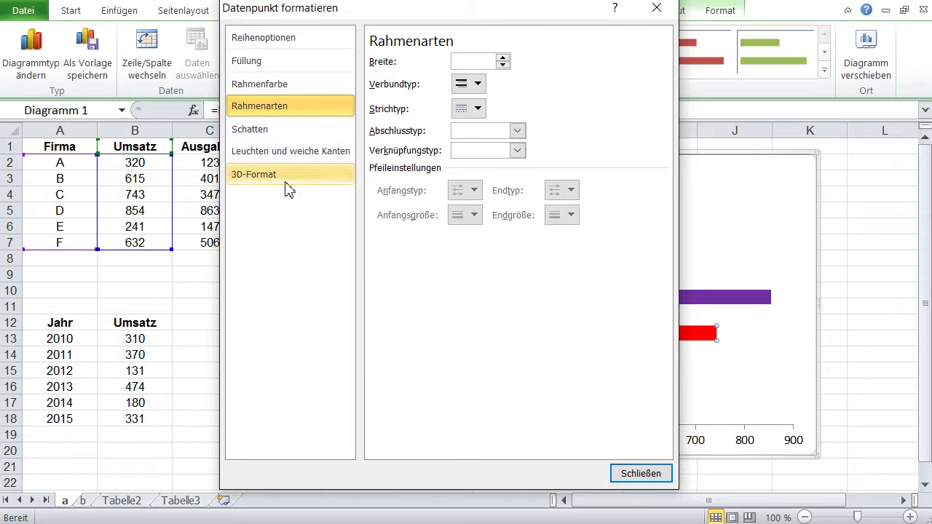
click(639, 473)
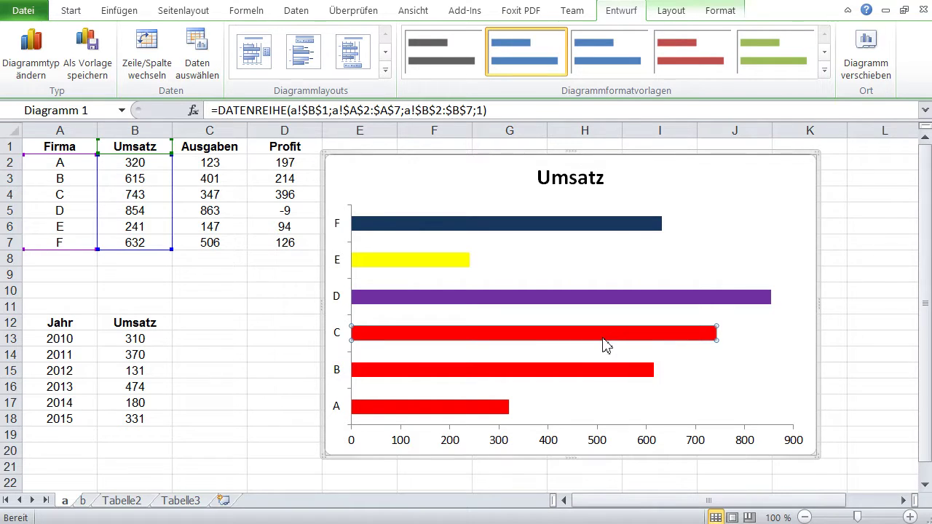
Step: Fill bar C with light olive green and deselect it
right_click(604, 339)
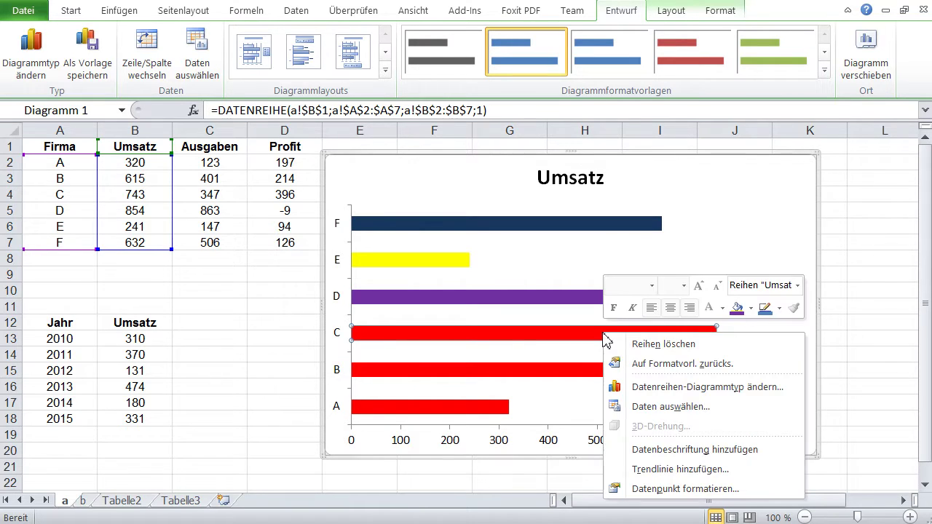
click(750, 313)
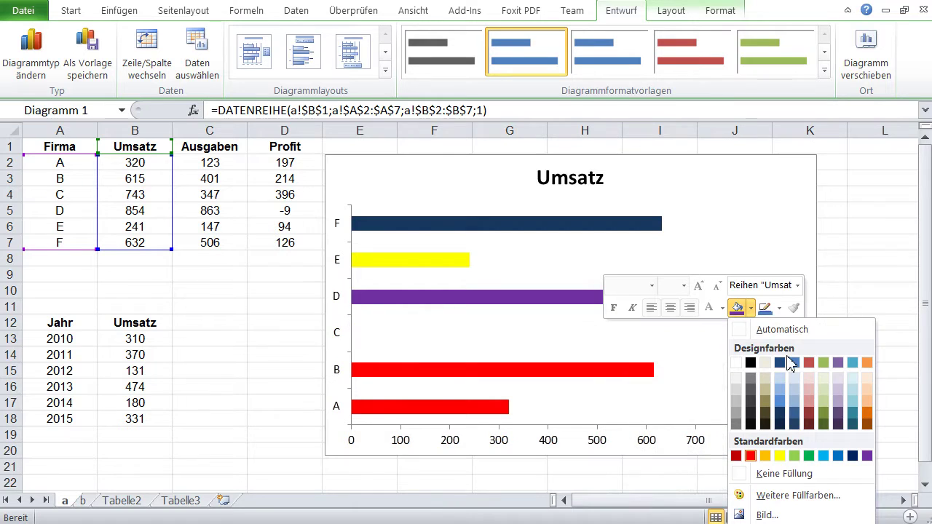
click(820, 401)
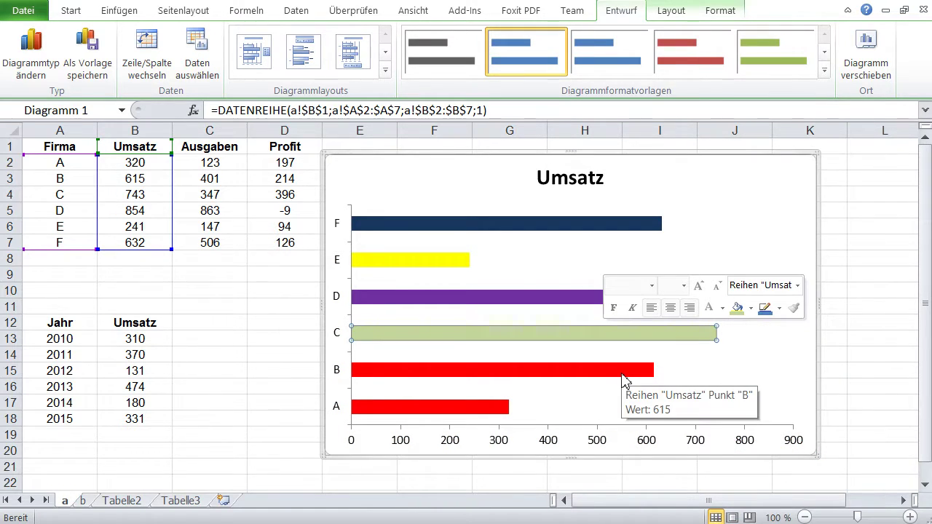
click(575, 433)
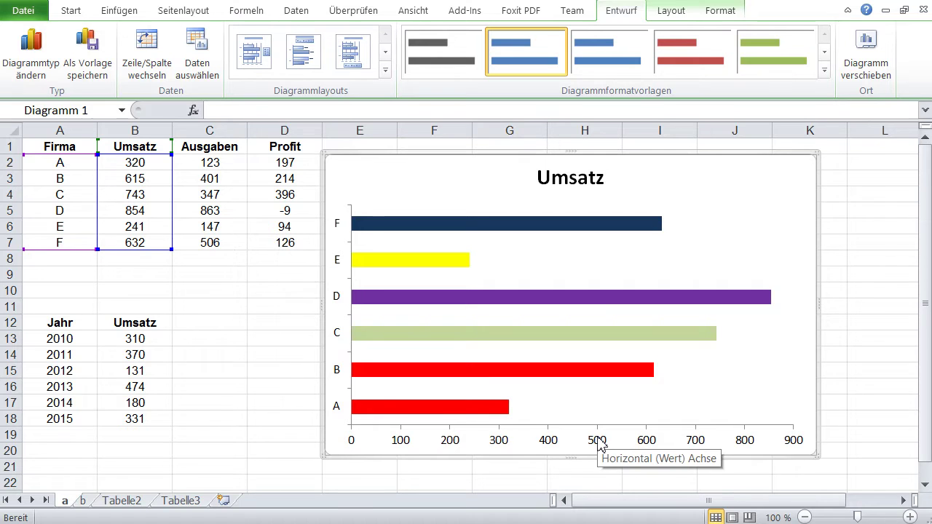
Step: Set a fixed maximum of 850 on the value axis in Achse formatieren
double_click(597, 440)
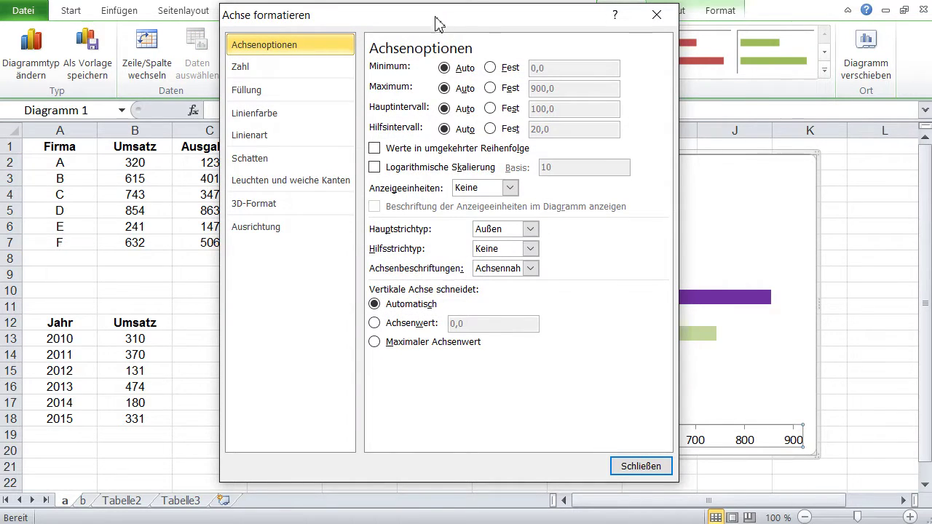
drag(438, 15, 500, 38)
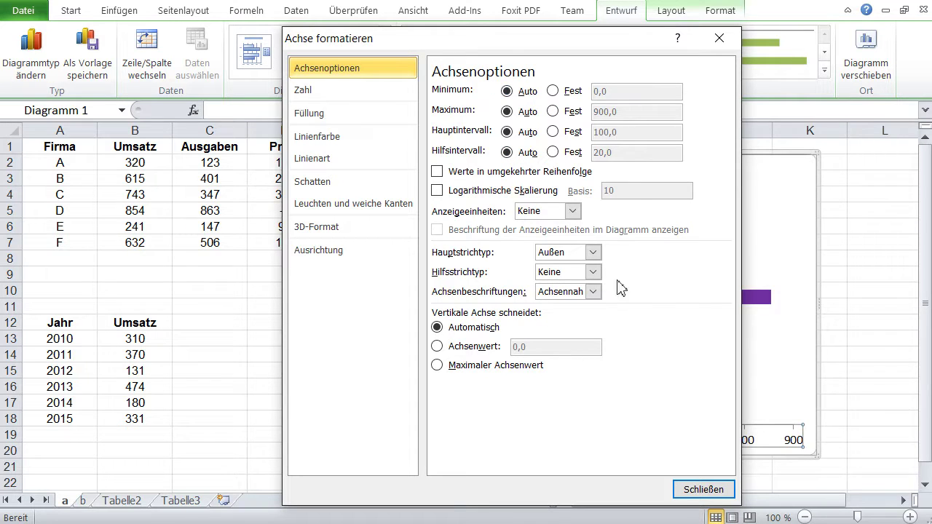
drag(563, 37, 384, 46)
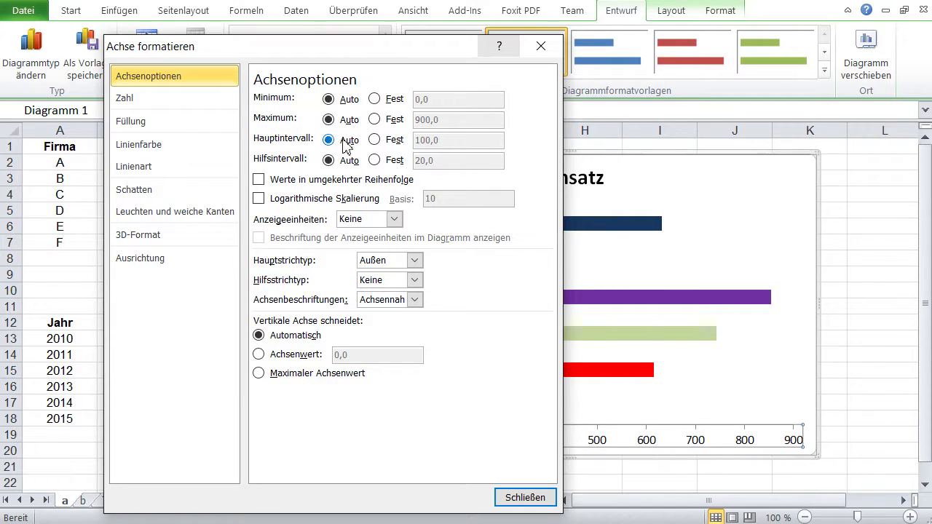
click(374, 139)
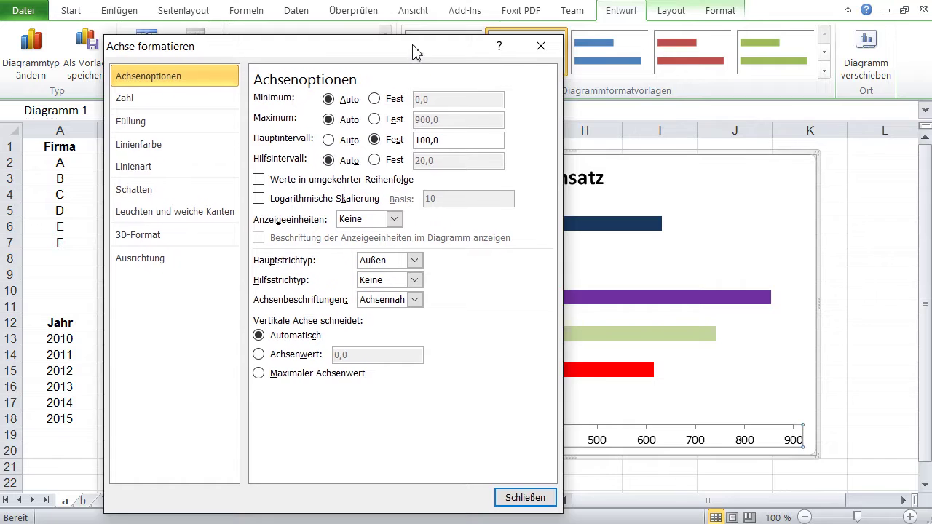
drag(413, 46, 417, 25)
drag(477, 118, 412, 123)
text(300)
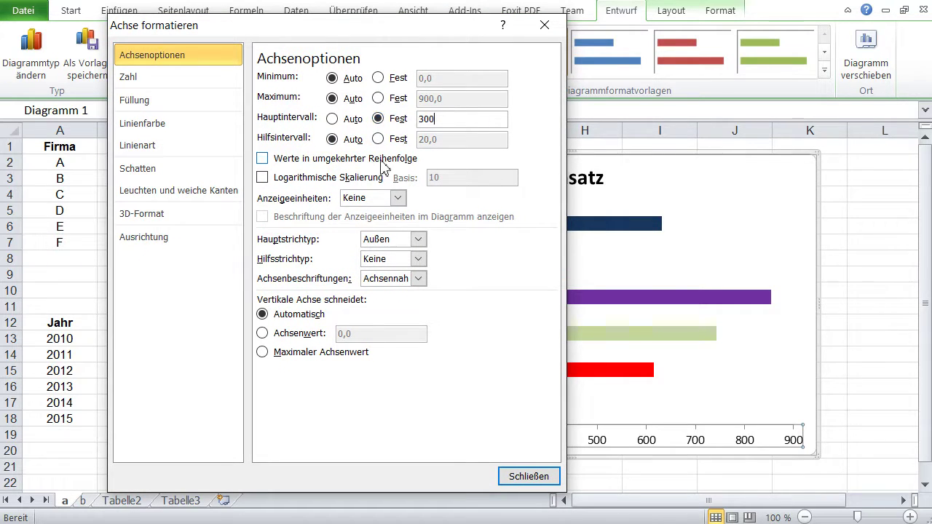
click(378, 99)
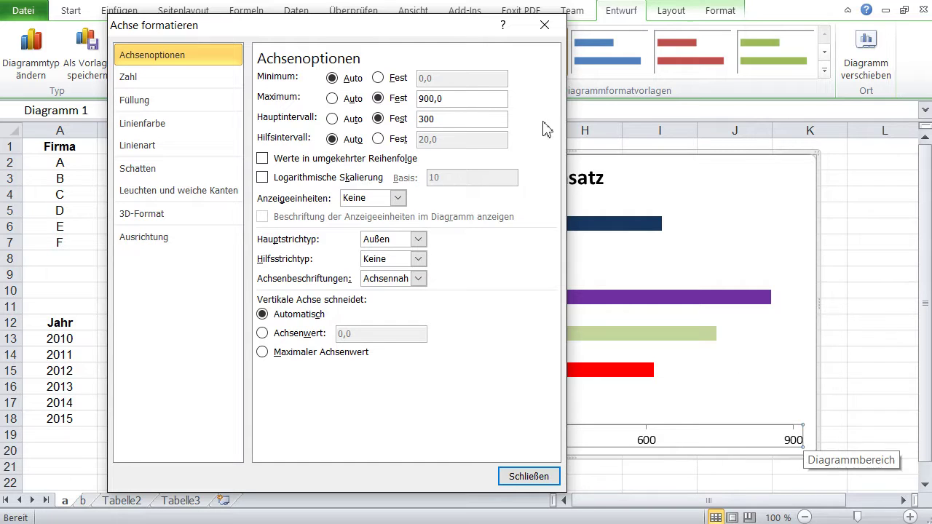
double_click(474, 103)
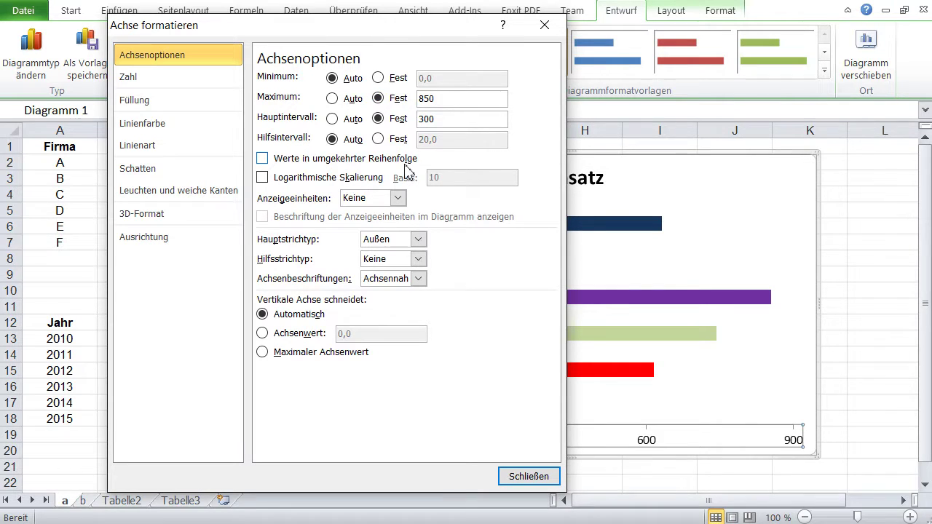
click(167, 85)
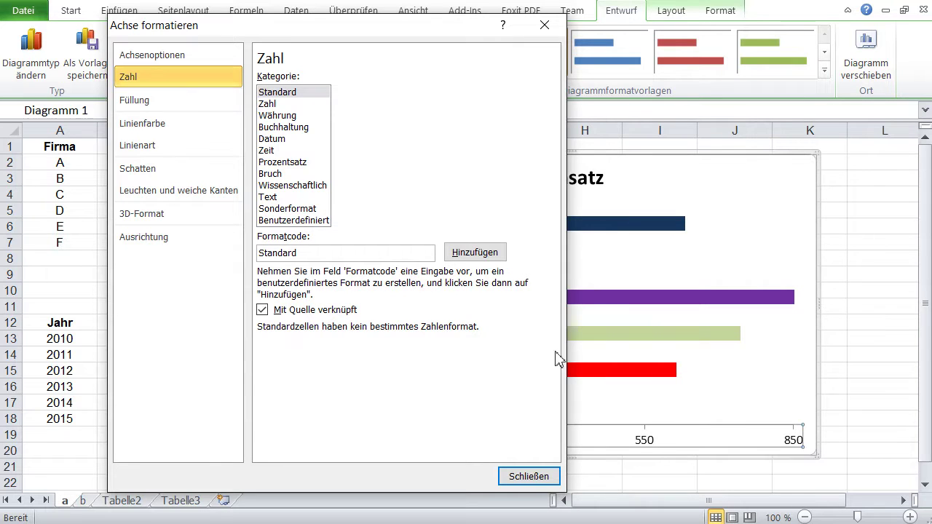
Step: Set a fixed axis minimum of 0 and a fixed major unit of 50
mouse_move(399, 36)
mouse_down()
mouse_move(451, 505)
mouse_move(465, 495)
mouse_move(456, 477)
mouse_up()
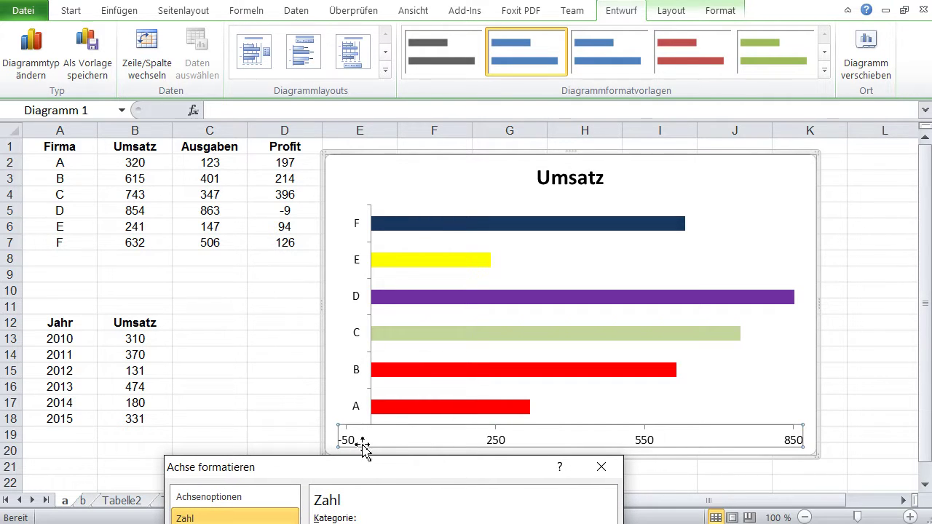
mouse_move(400, 478)
mouse_down()
mouse_move(430, 425)
mouse_move(461, 41)
mouse_move(455, 48)
mouse_up()
click(284, 71)
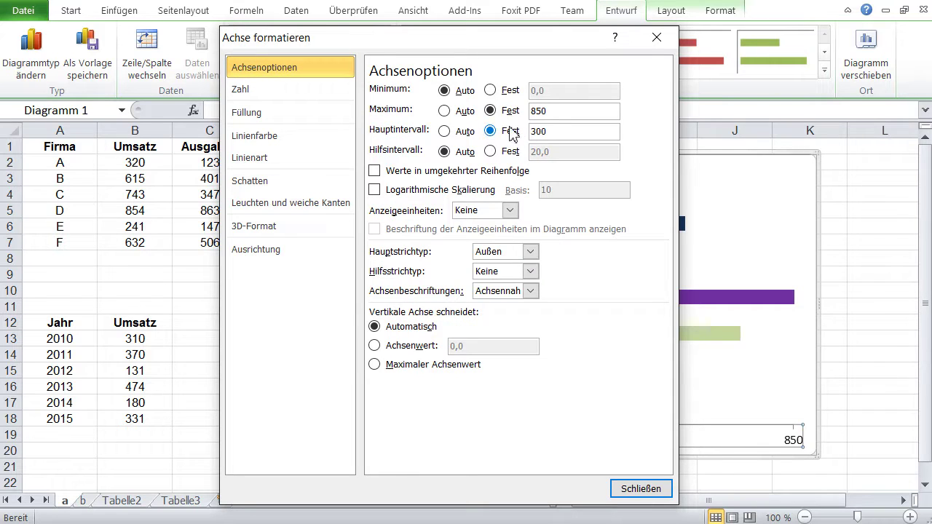
click(489, 90)
drag(561, 96, 518, 100)
text(0)
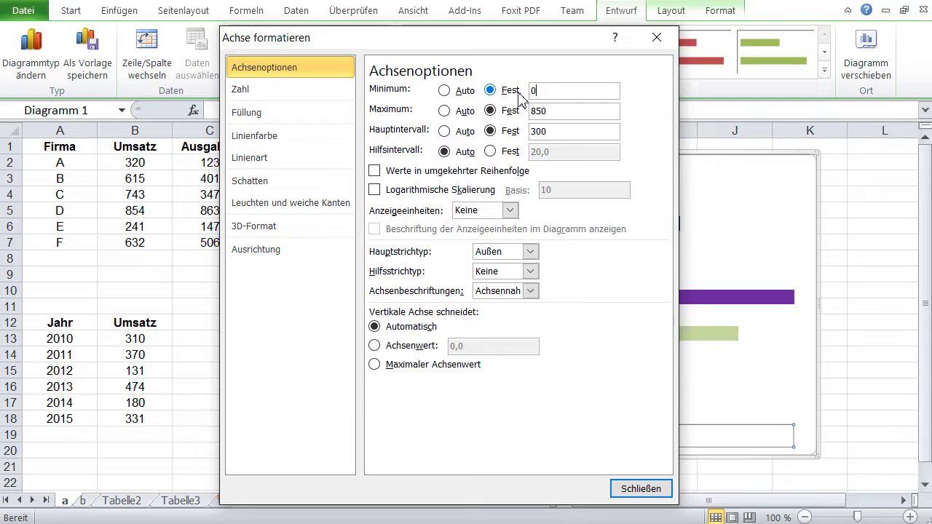
drag(522, 44, 532, 503)
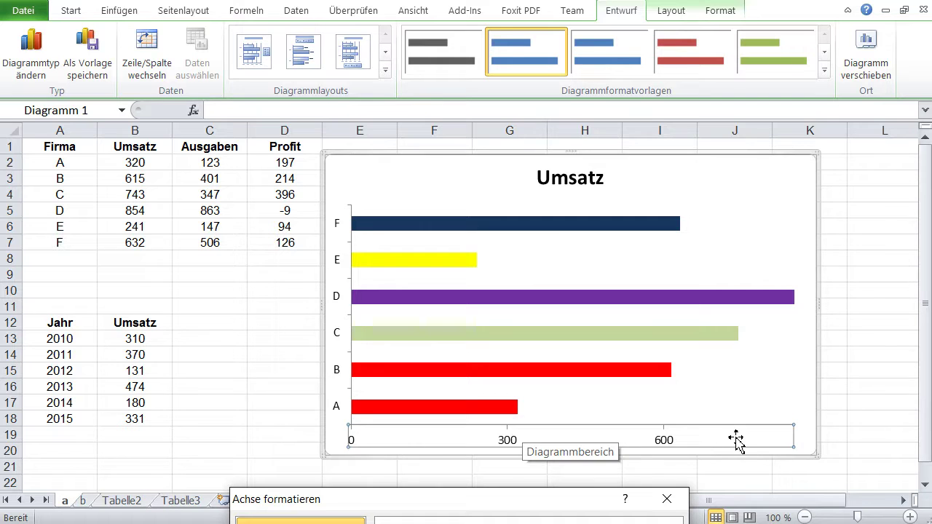
drag(582, 499, 572, 116)
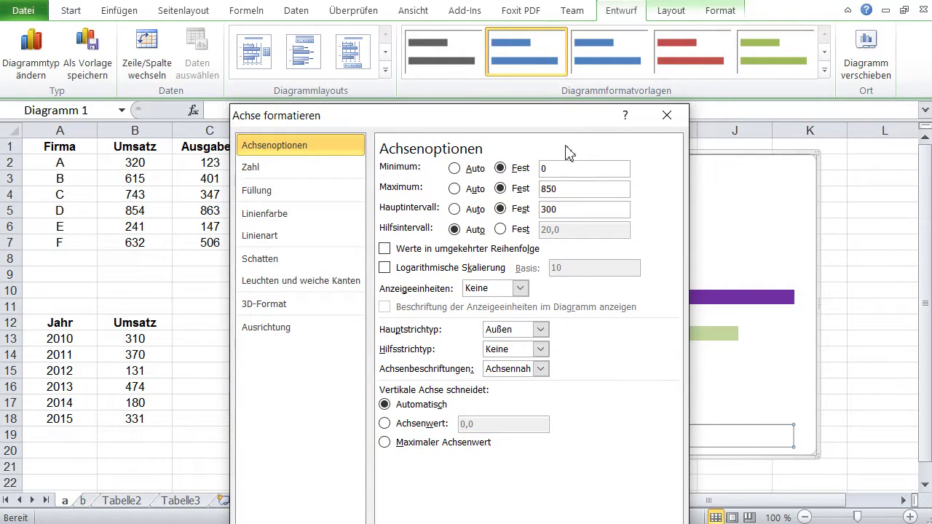
double_click(565, 209)
text(50)
click(578, 188)
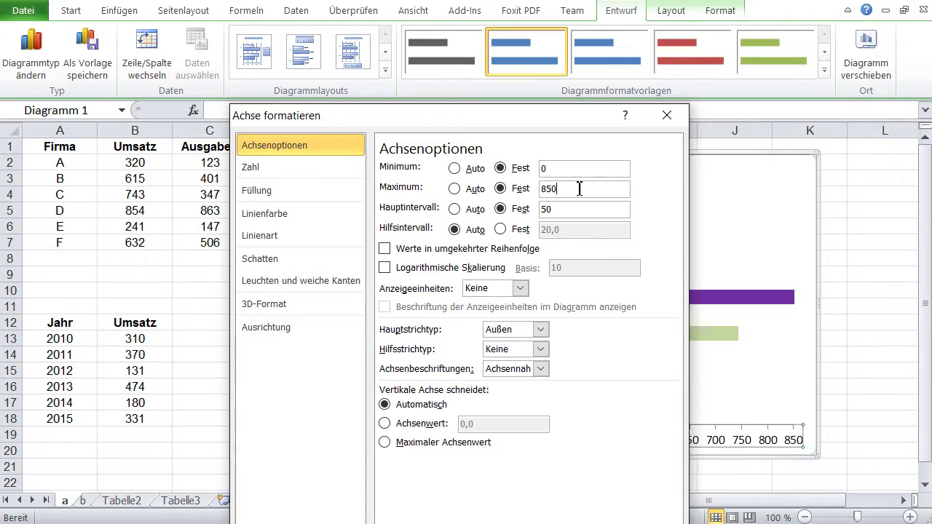
mouse_move(539, 120)
mouse_down()
mouse_move(381, 196)
mouse_move(394, 511)
mouse_move(506, 112)
mouse_up()
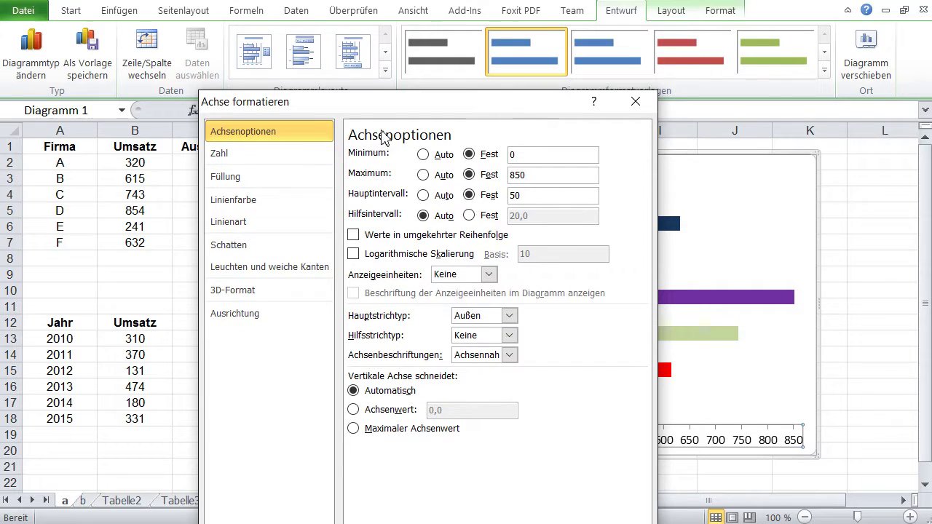
click(243, 155)
Step: Format the axis labels in the Zahl category as whole numbers
drag(385, 103, 399, 47)
click(369, 117)
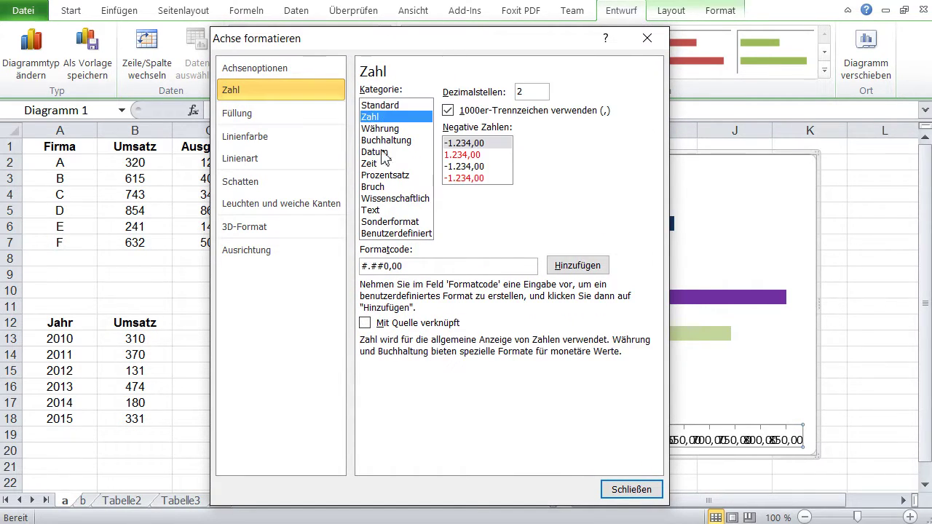
drag(535, 98, 493, 97)
text(0)
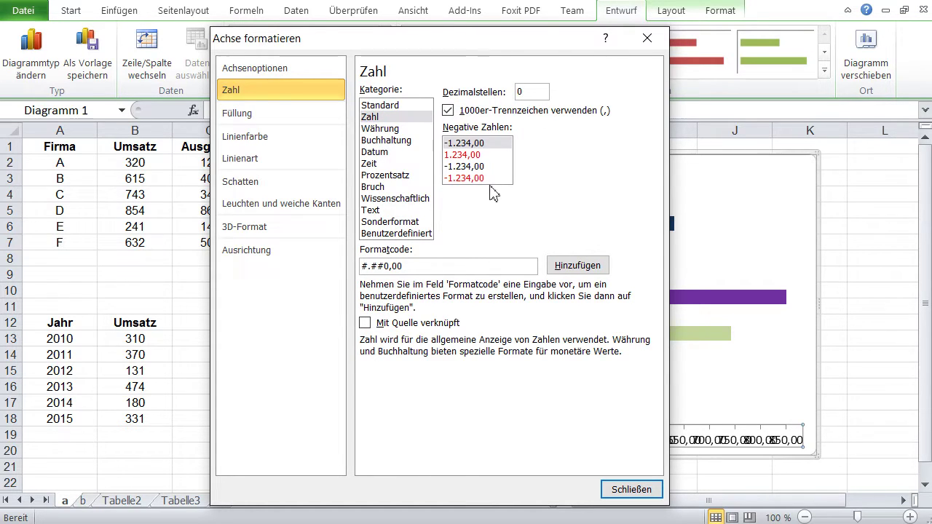
click(275, 122)
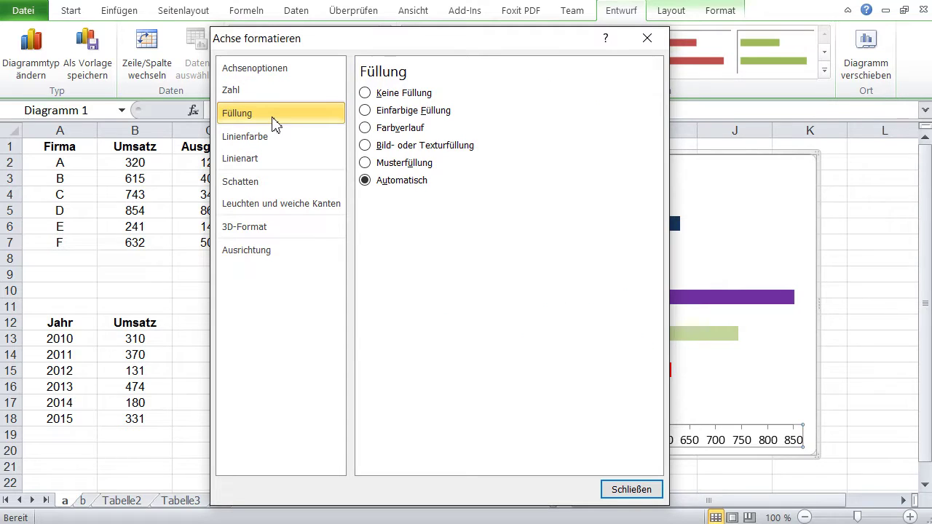
Step: Make the value axis line a solid red line
mouse_move(396, 53)
mouse_down()
mouse_move(290, 421)
mouse_move(324, 69)
mouse_up()
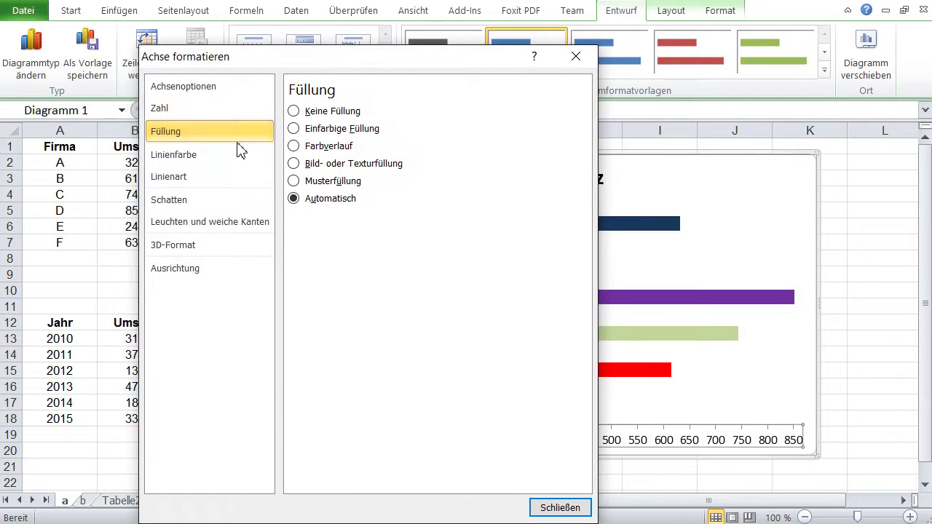
click(195, 155)
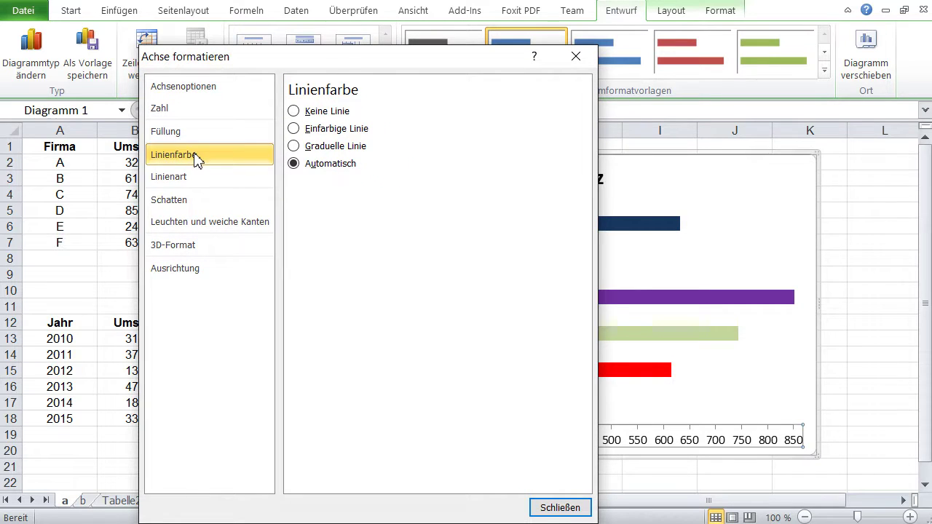
click(294, 129)
click(368, 186)
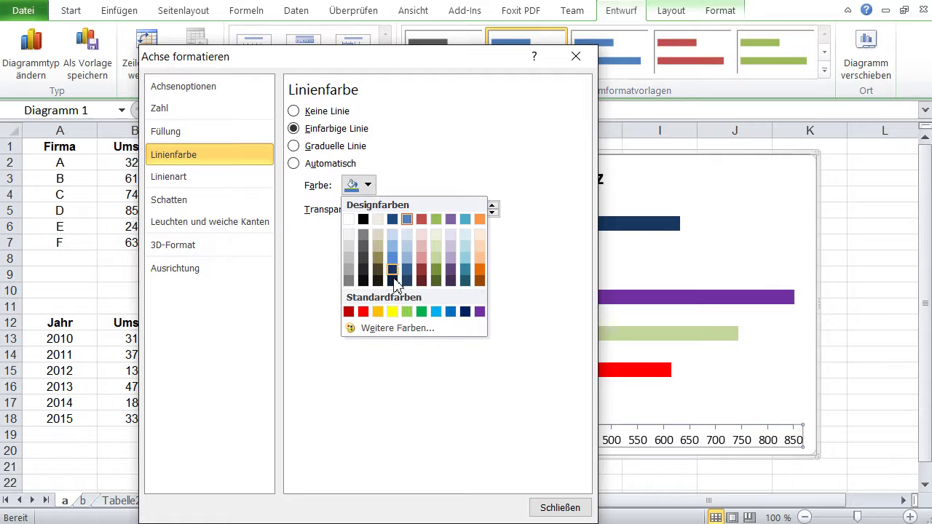
click(363, 312)
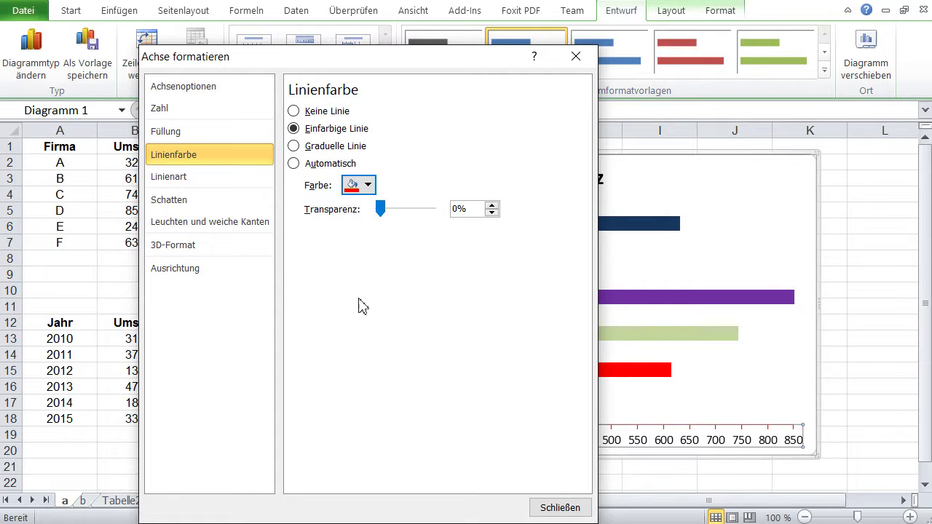
Step: Widen the axis line to 2.75 pt and close the axis formatting window
click(175, 176)
double_click(421, 107)
triple_click(422, 107)
click(421, 107)
click(421, 107)
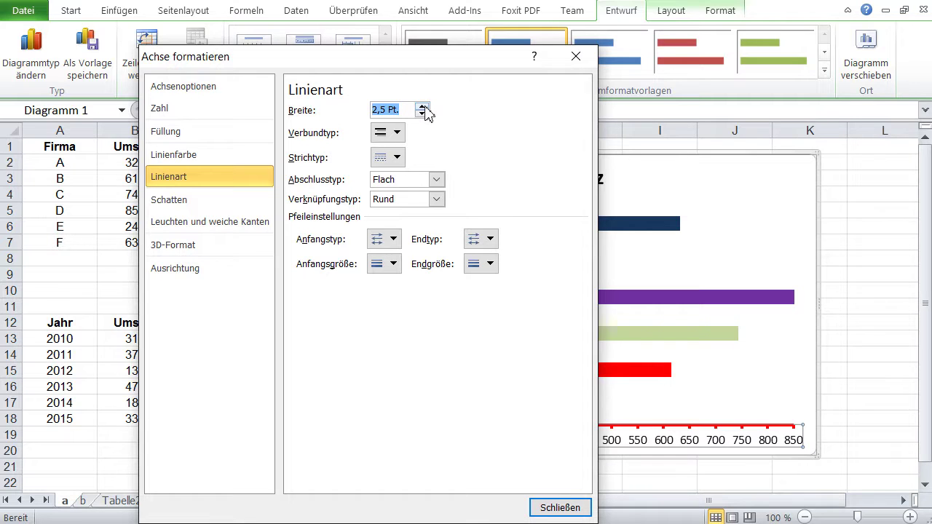
mouse_move(331, 57)
mouse_down()
mouse_move(364, 520)
mouse_move(462, 19)
mouse_up()
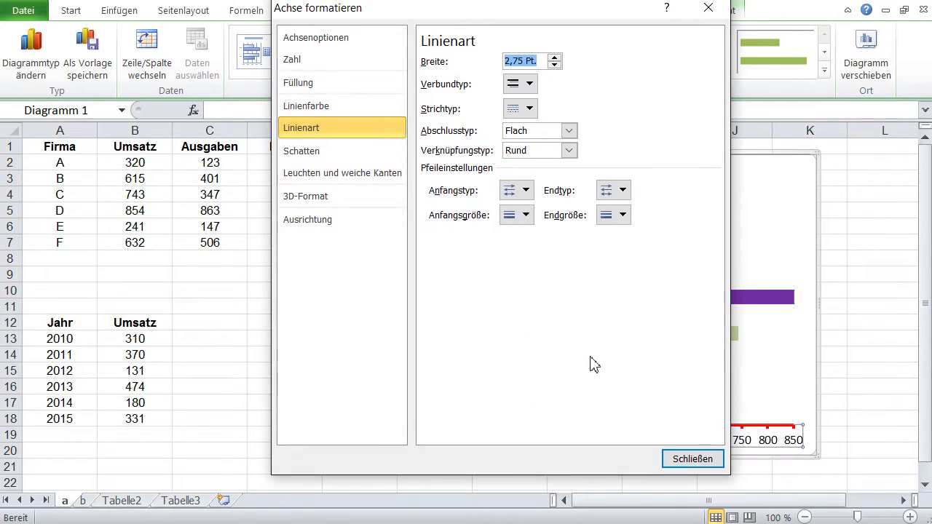
click(689, 457)
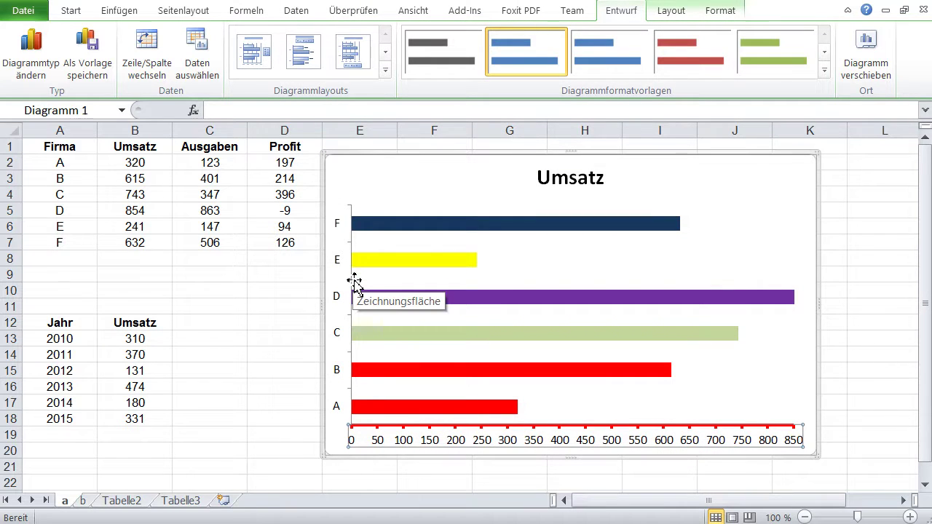
double_click(352, 287)
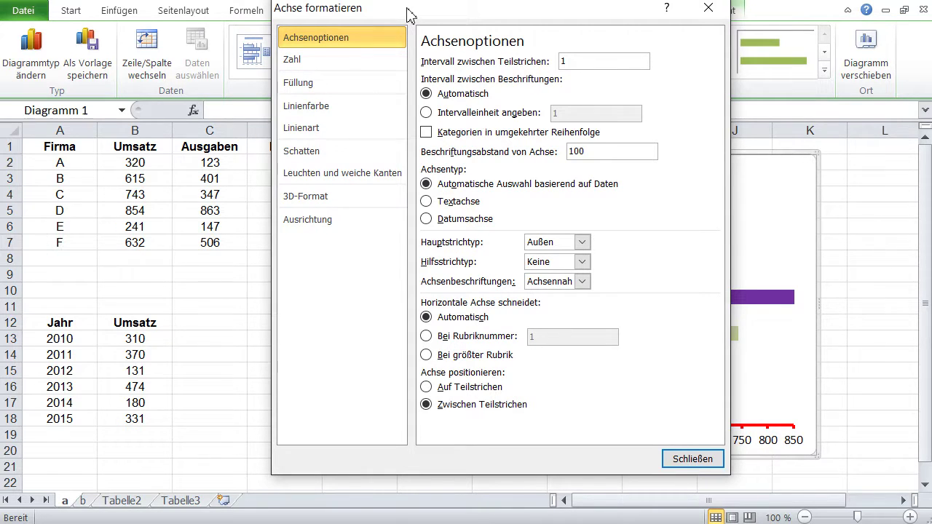
drag(410, 14, 372, 22)
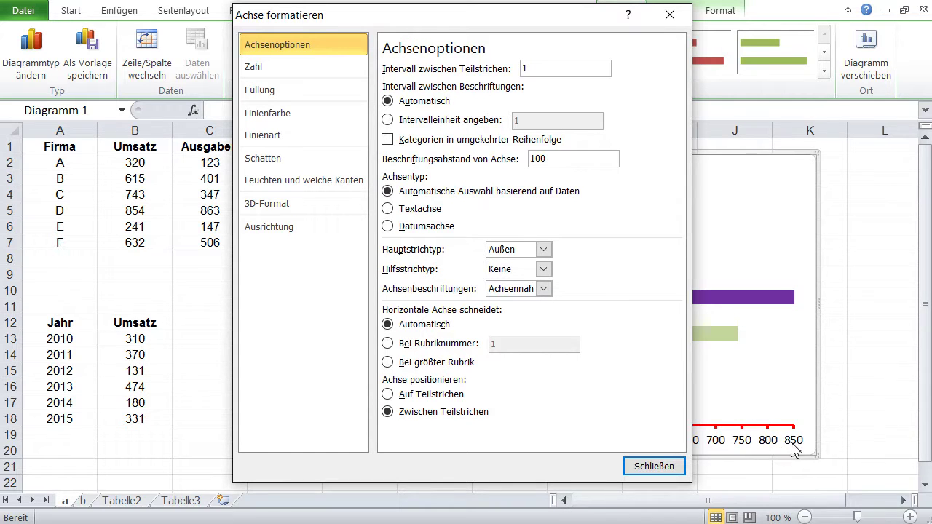
click(669, 14)
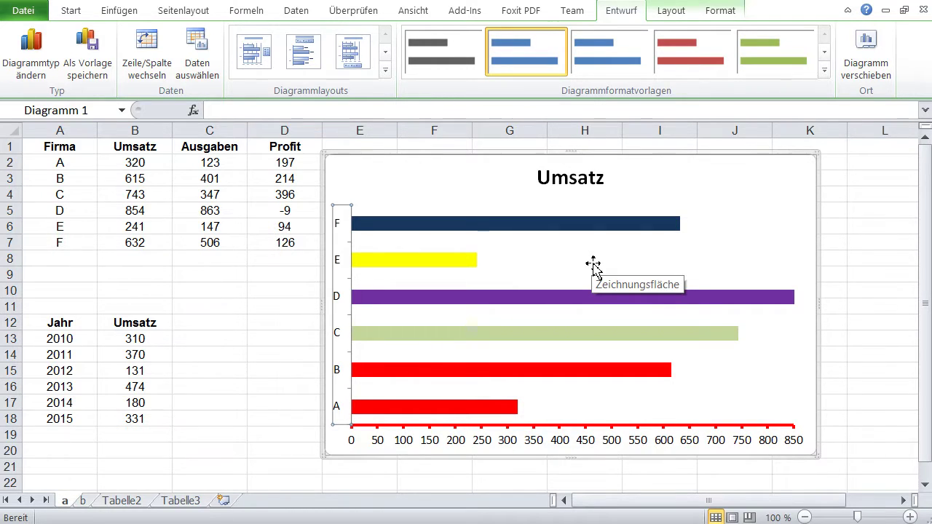
Step: Give the plot area a solid White, Background 1, Darker 25% grey fill
double_click(594, 266)
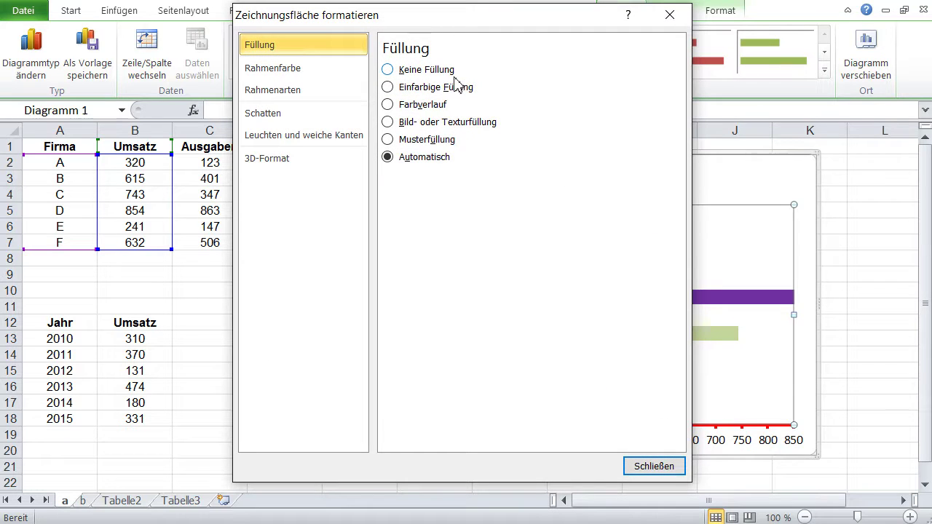
click(426, 88)
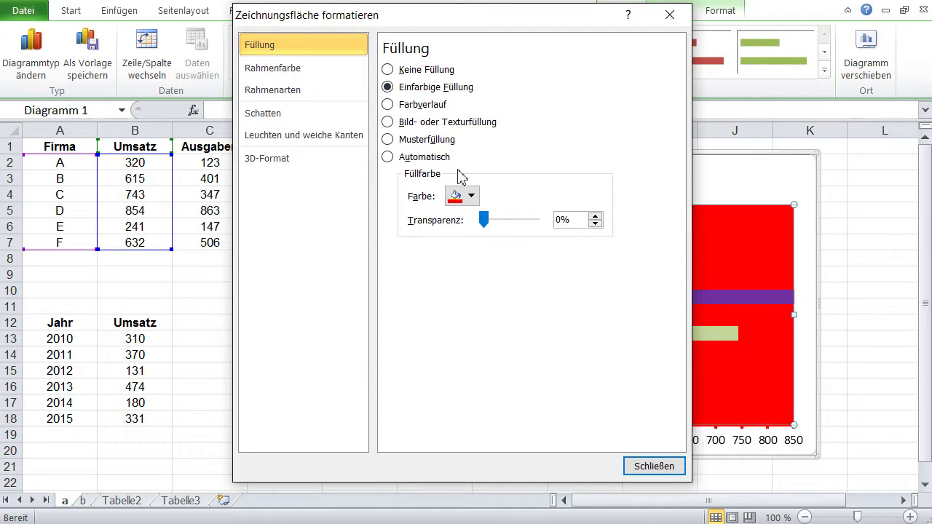
click(471, 196)
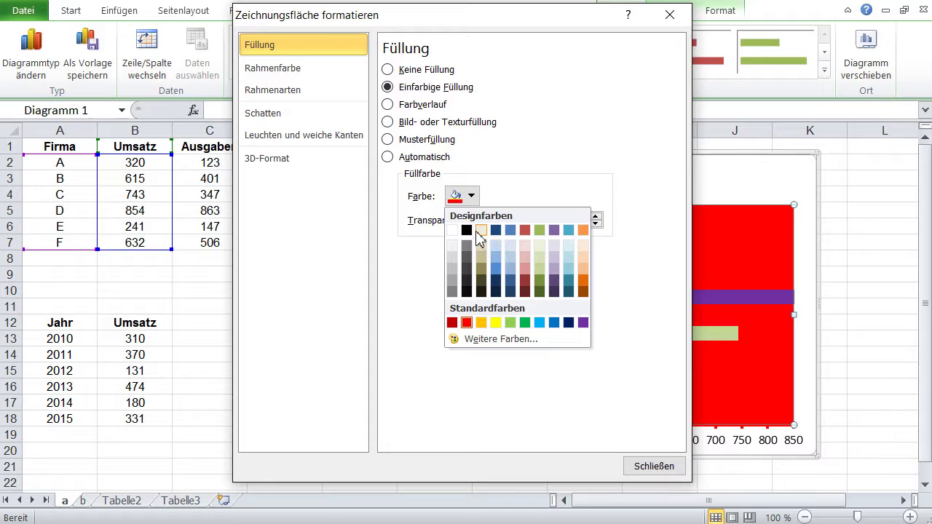
click(452, 269)
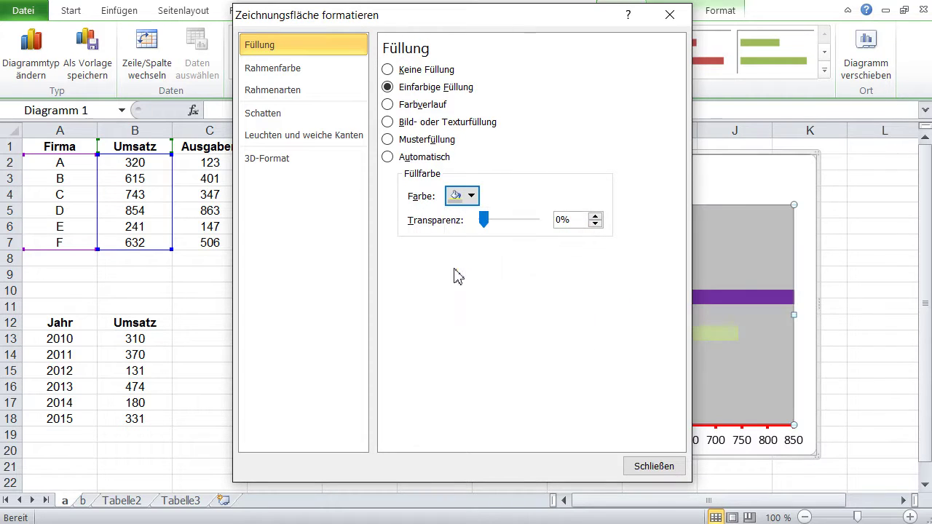
mouse_move(496, 20)
mouse_down()
mouse_move(461, 505)
mouse_move(490, 64)
mouse_up()
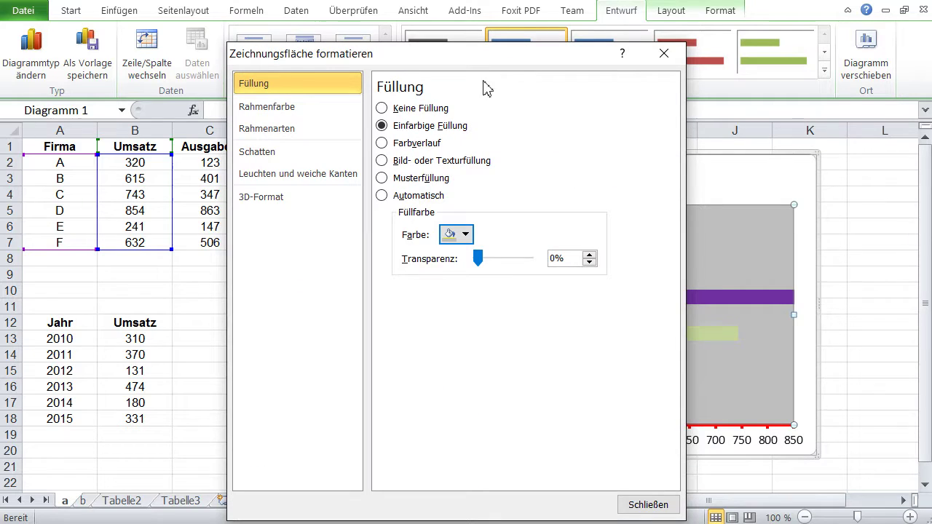
click(647, 504)
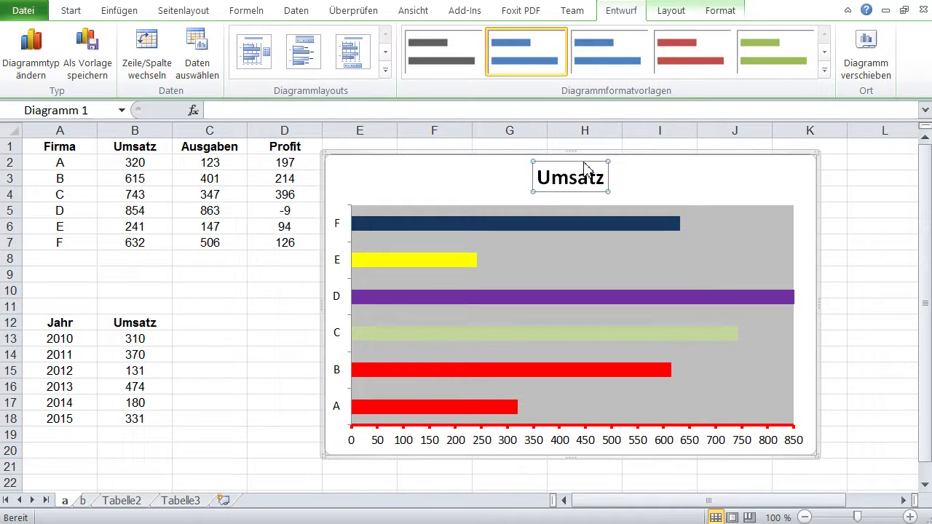
Step: Give the Umsatz chart title a solid grey fill
double_click(586, 166)
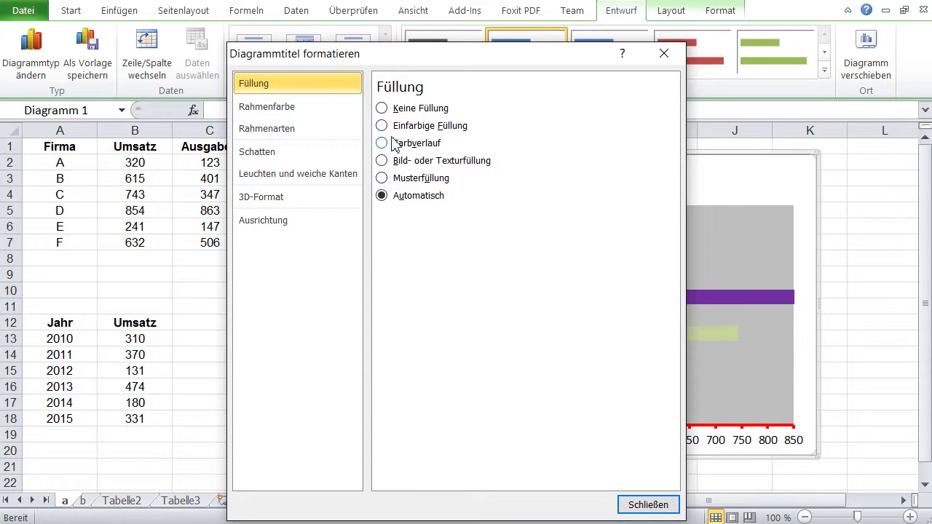
click(419, 125)
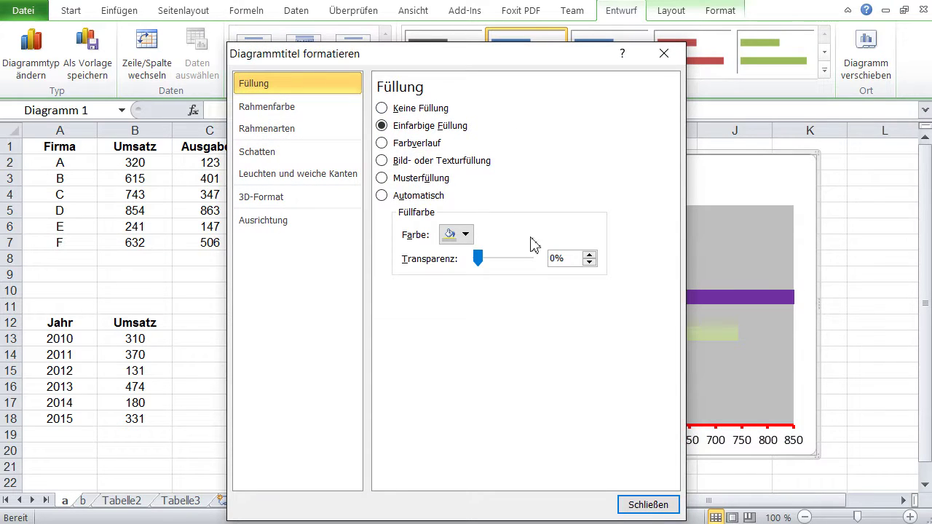
click(647, 503)
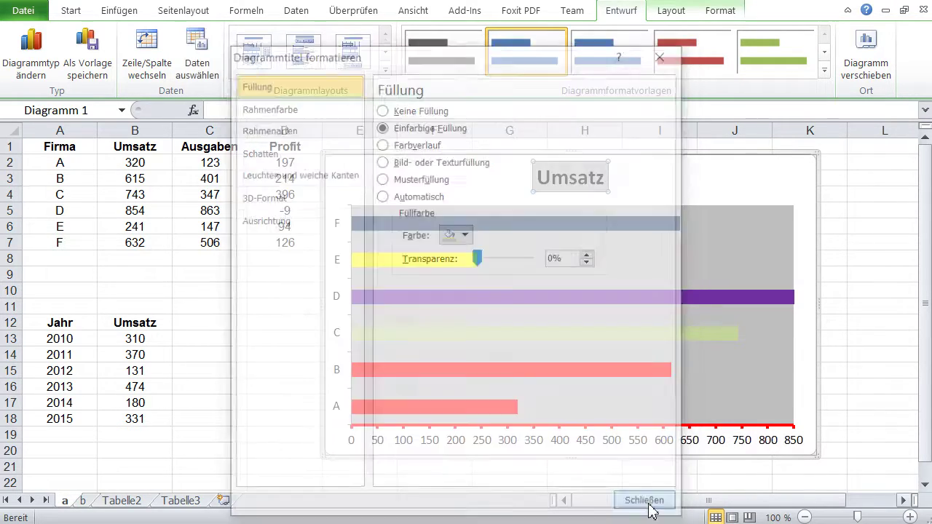
Step: Outline the chart title with a solid red border 2 pt wide
double_click(580, 188)
click(306, 116)
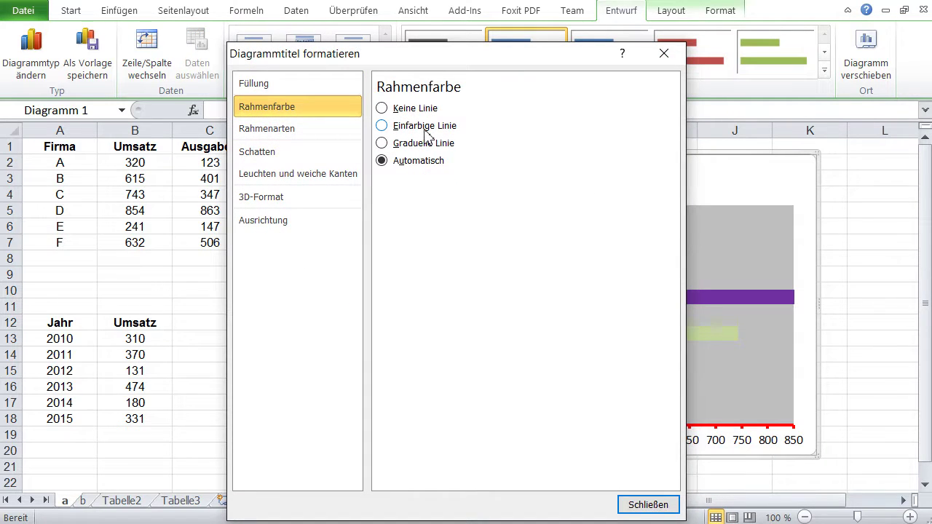
click(425, 129)
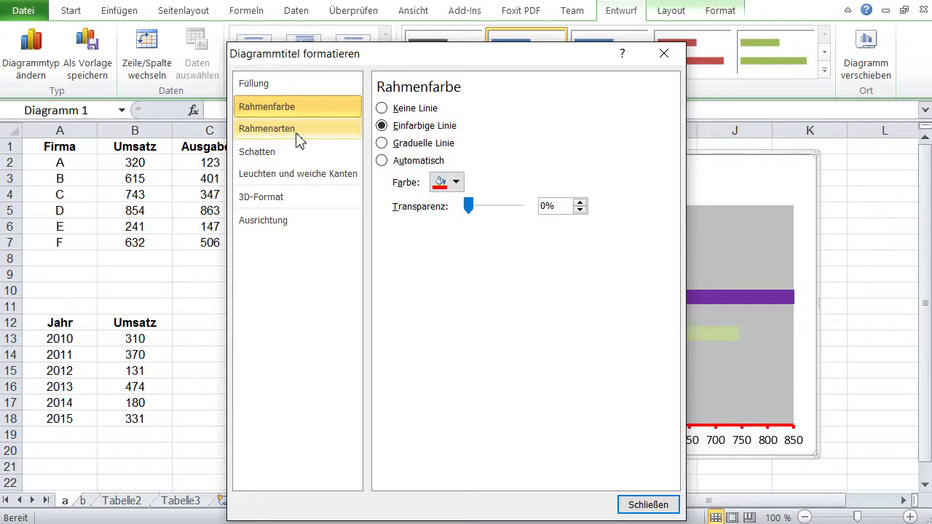
click(267, 128)
click(511, 103)
click(510, 104)
click(510, 103)
click(510, 103)
click(511, 103)
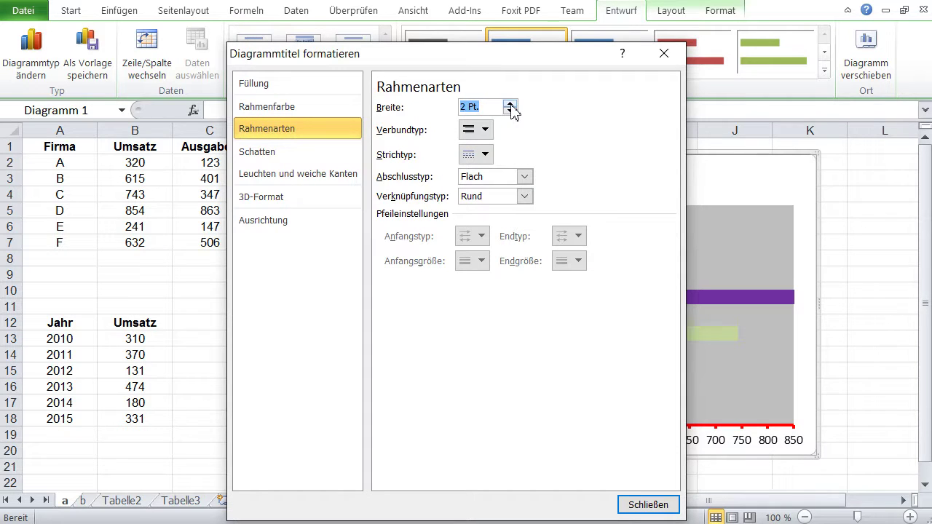
click(631, 501)
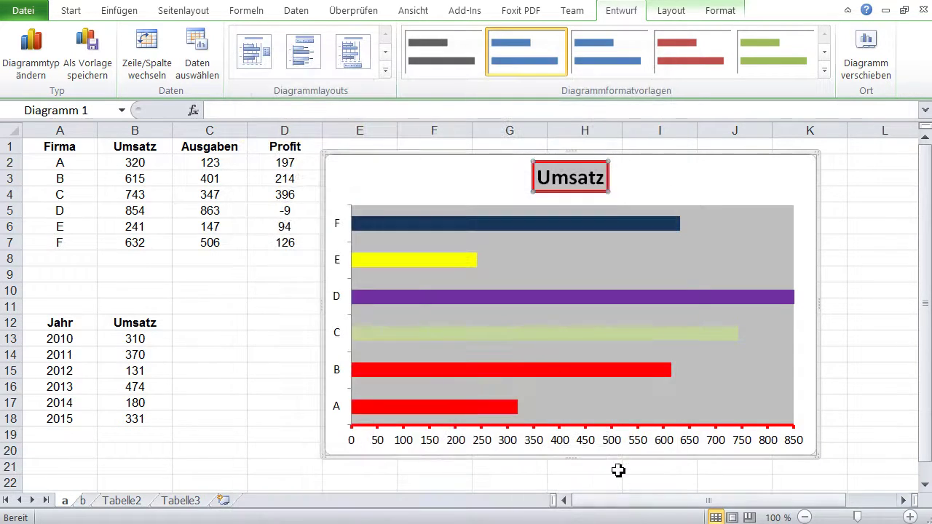
click(247, 377)
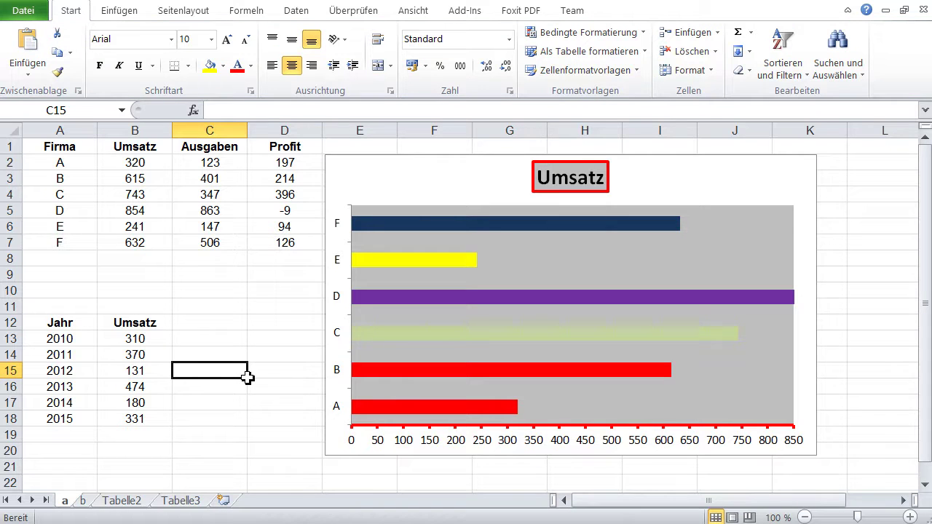